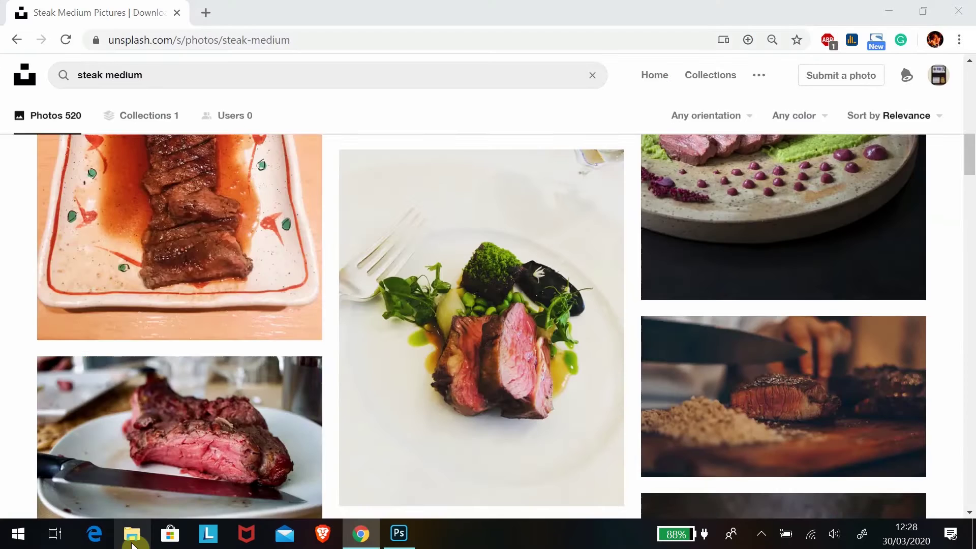
In File Explorer, browse Documents > Data Komp Hp 2019 > File Document > Akademis 2020 > Desktop Publishing to the tutorial photos.
key(super+e)
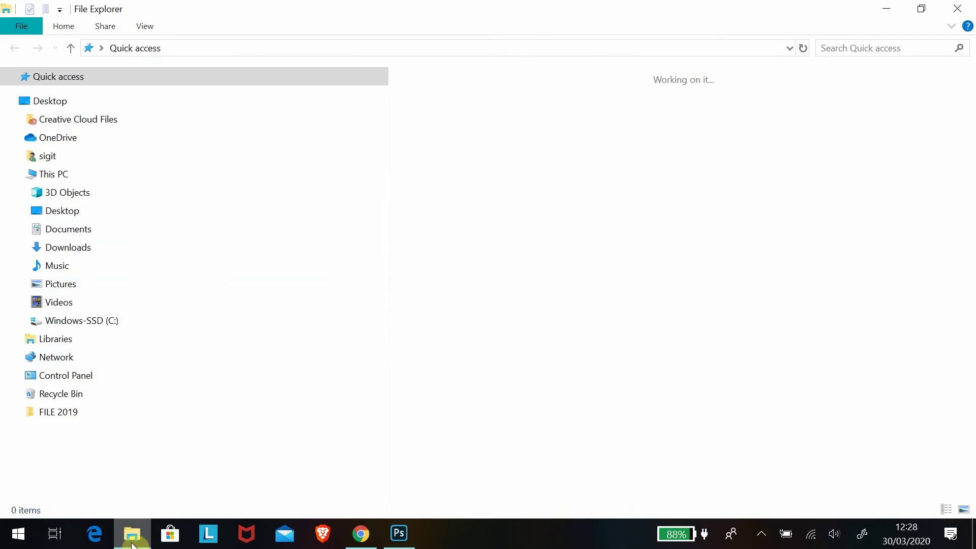
click(70, 230)
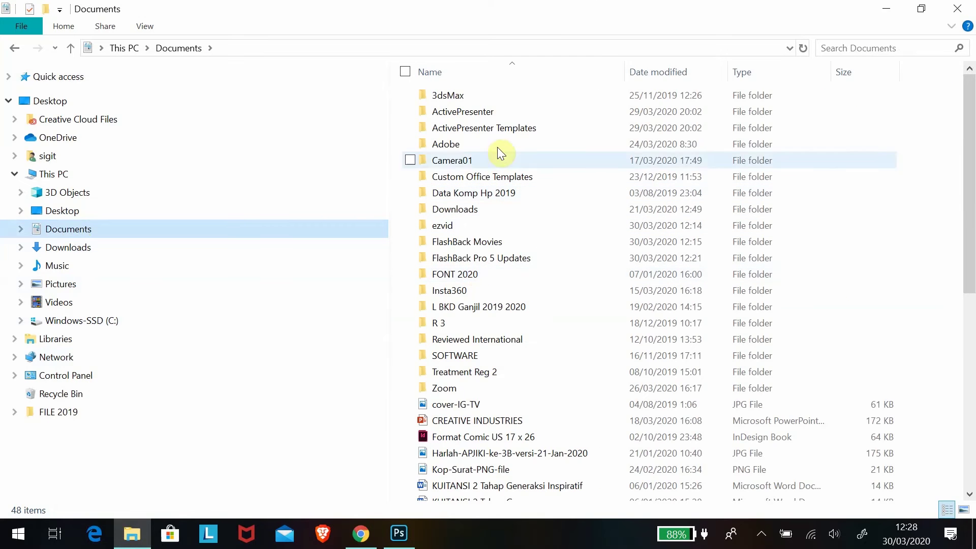
double_click(487, 194)
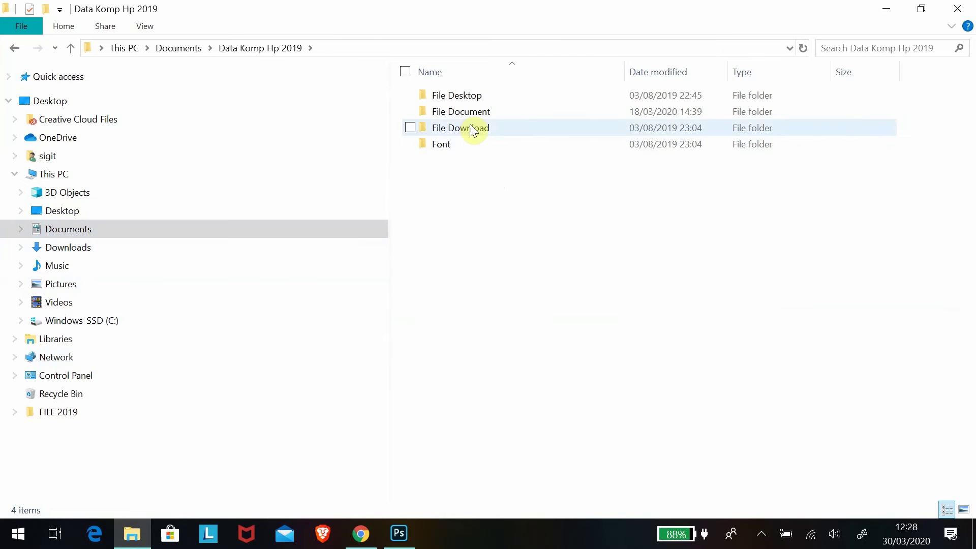
double_click(471, 112)
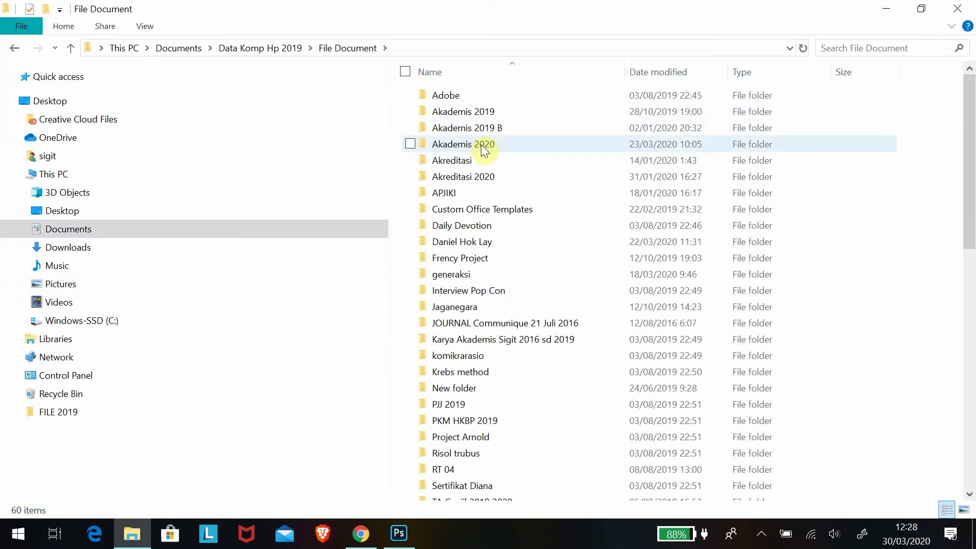
double_click(482, 148)
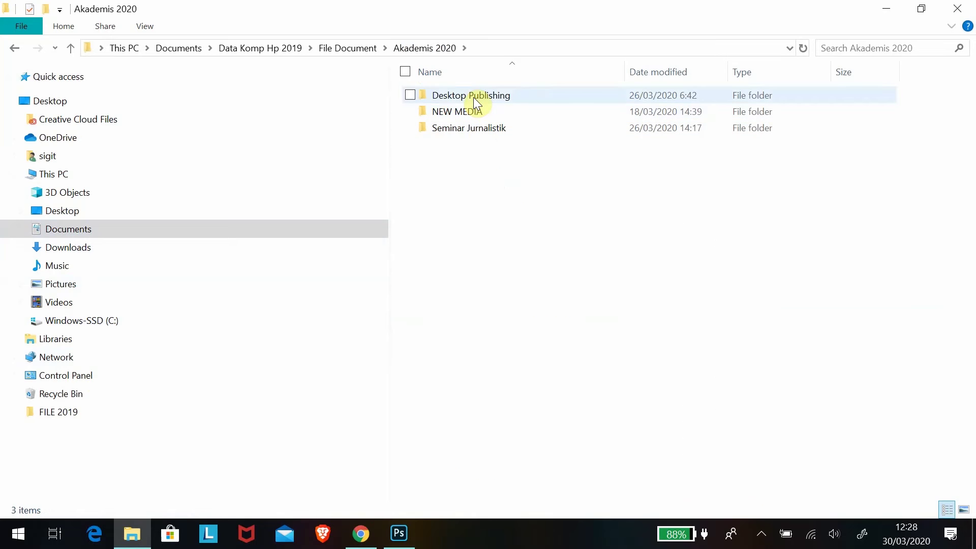
click(474, 96)
double_click(474, 96)
double_click(473, 96)
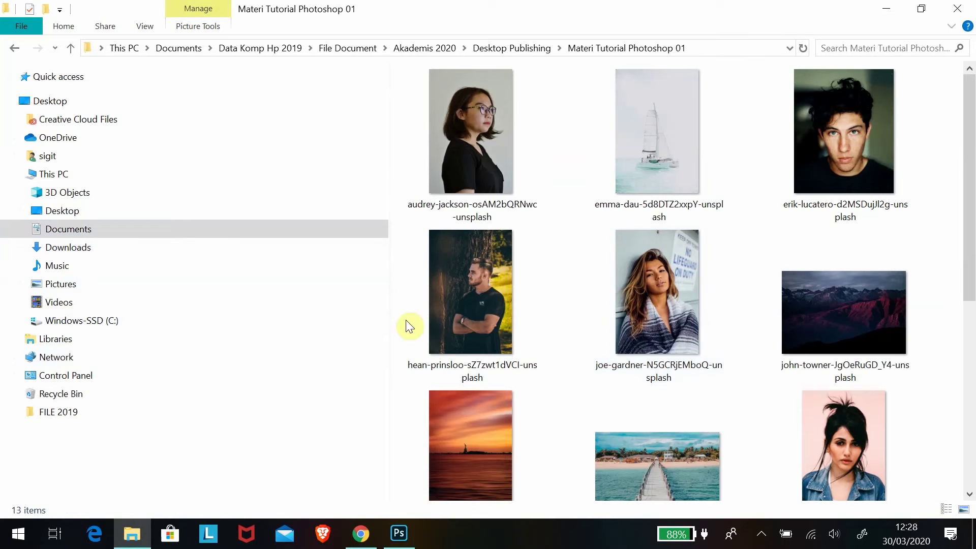
mouse_move(411, 538)
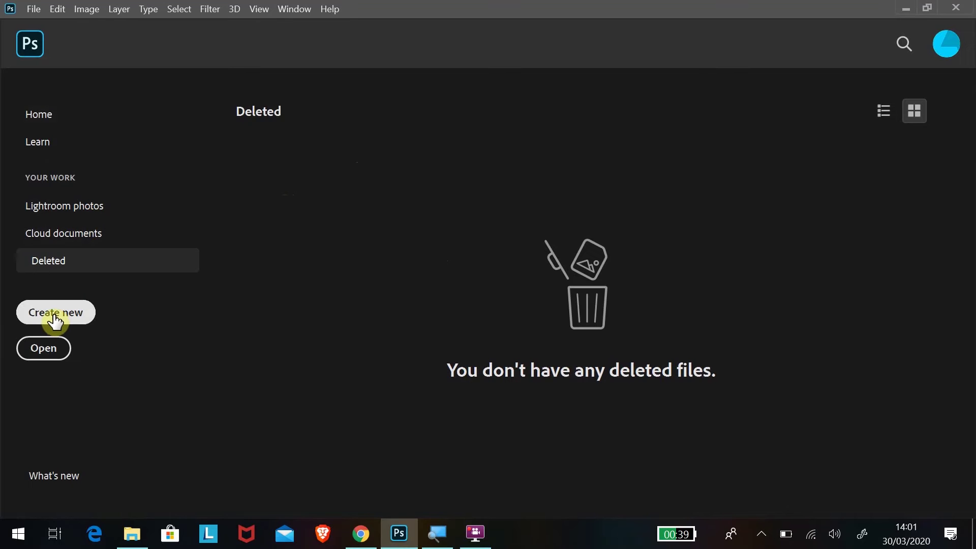
Create a new wallpaper-named Artboard document, Web Most Common 1366 × 768 px at 72 ppi.
click(55, 316)
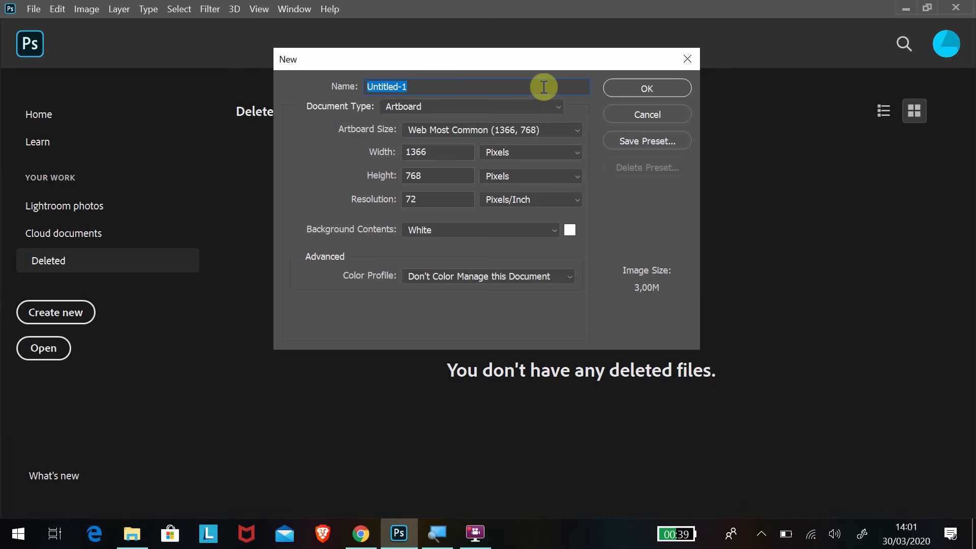
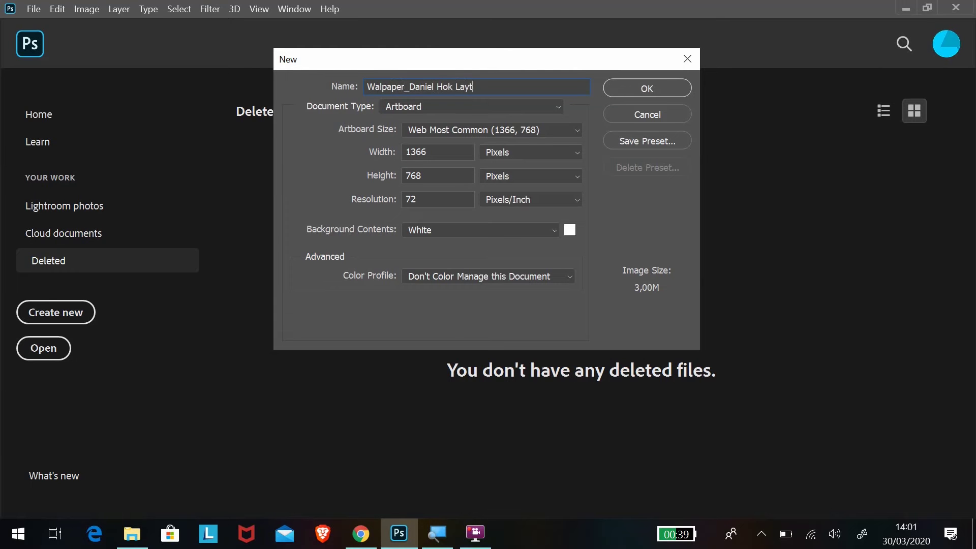
click(578, 133)
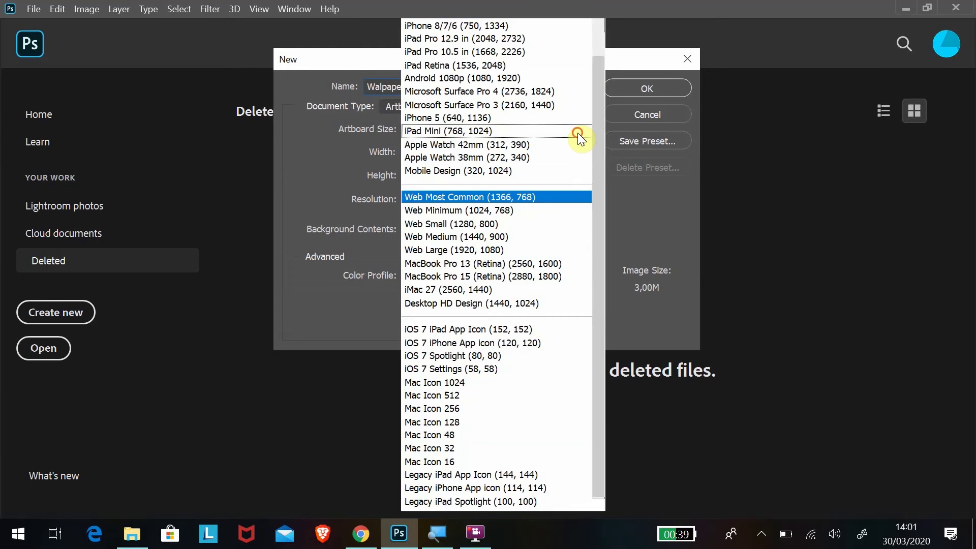
click(534, 198)
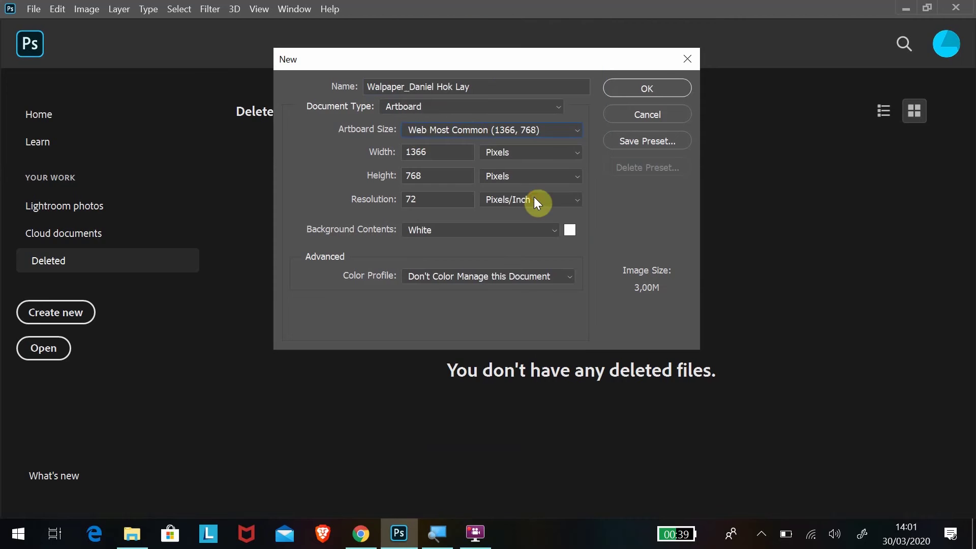
click(579, 131)
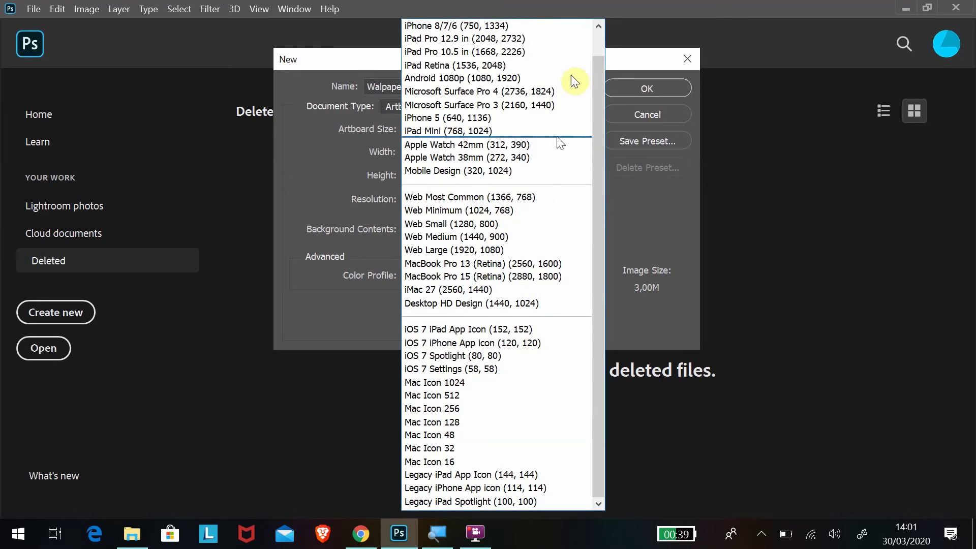
scroll(599, 62, up, 1)
click(637, 10)
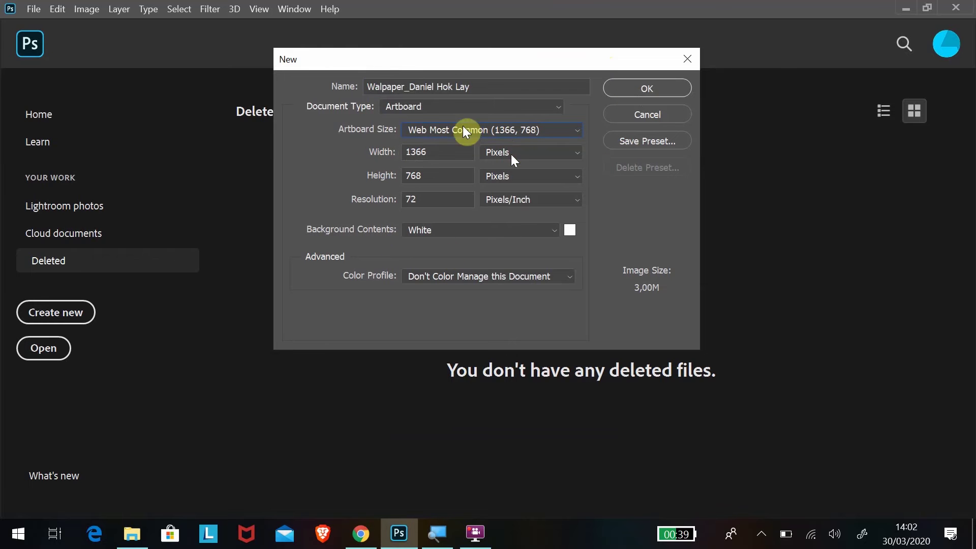
click(656, 89)
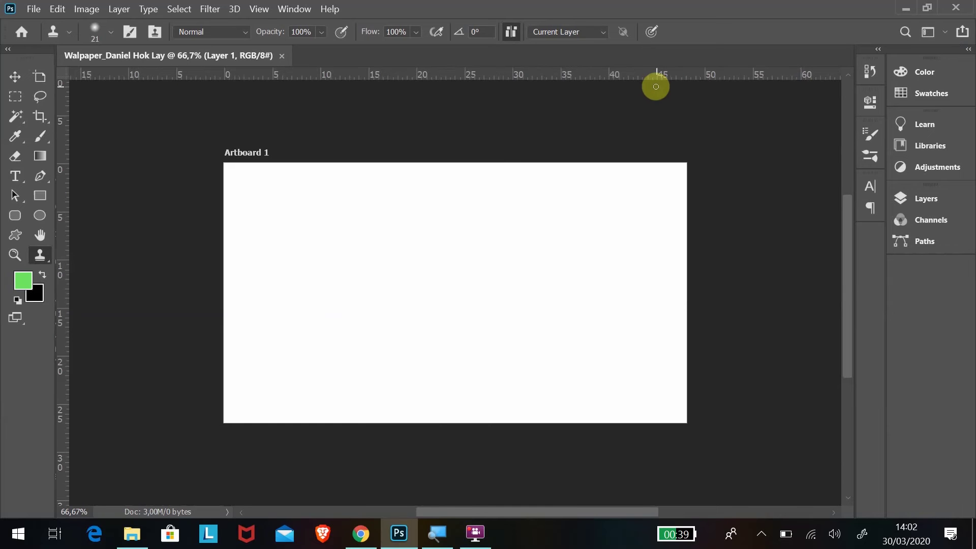
right_click(640, 98)
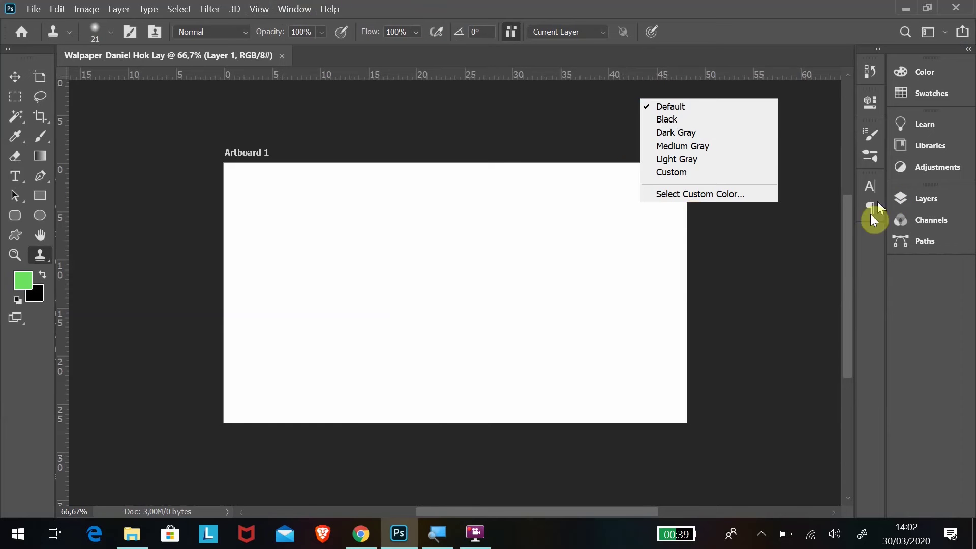
click(815, 310)
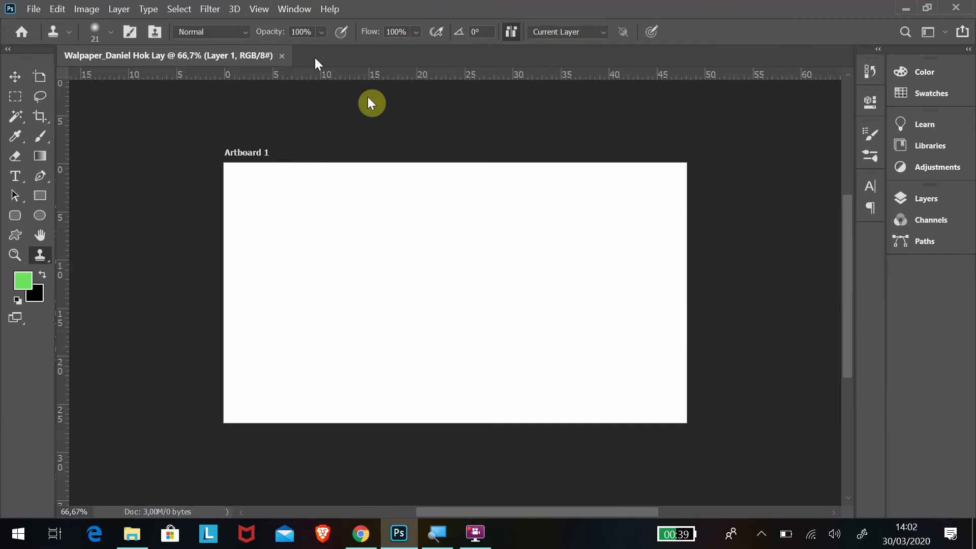
click(296, 10)
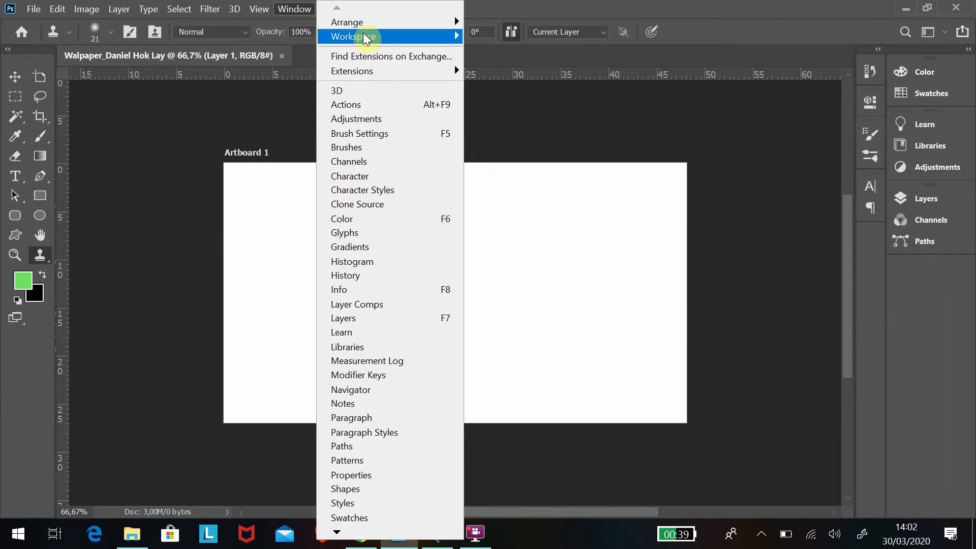
mouse_move(365, 37)
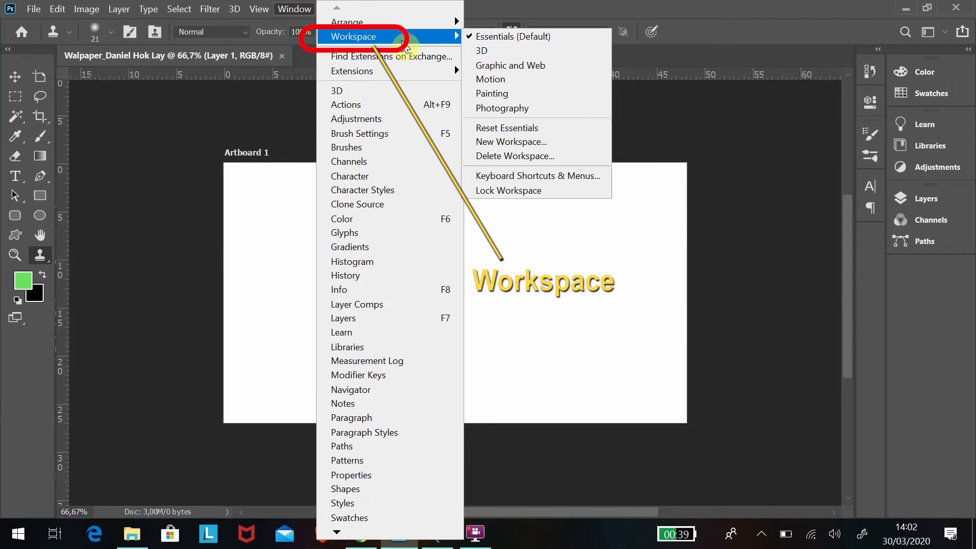
mouse_move(429, 35)
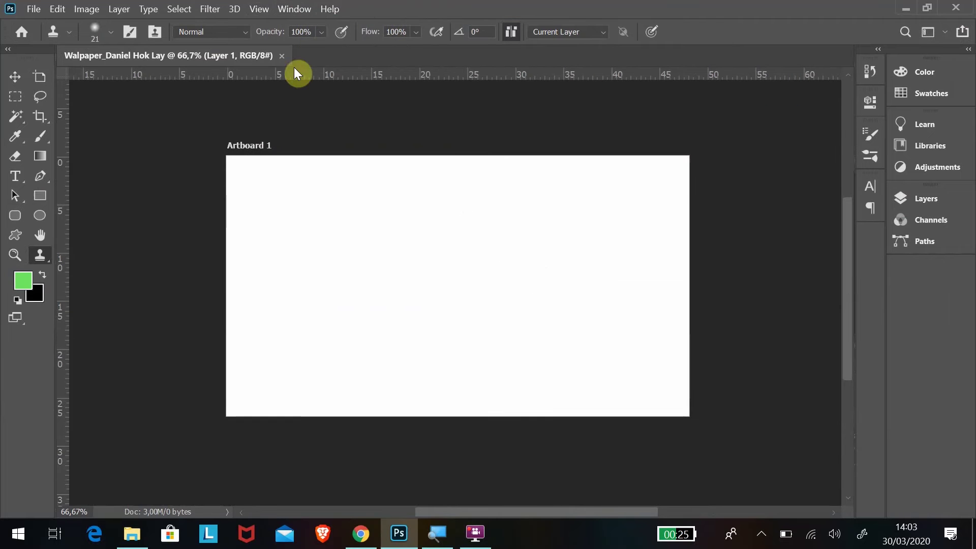
Place Embedded the stefan-stefancik starry night mountain-and-lake photo onto Artboard 1.
click(140, 541)
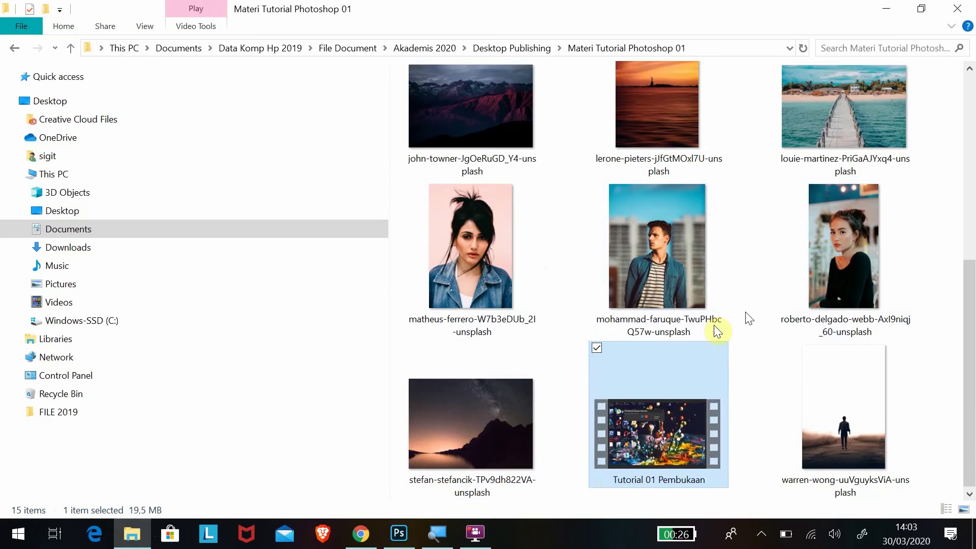
click(470, 421)
click(404, 540)
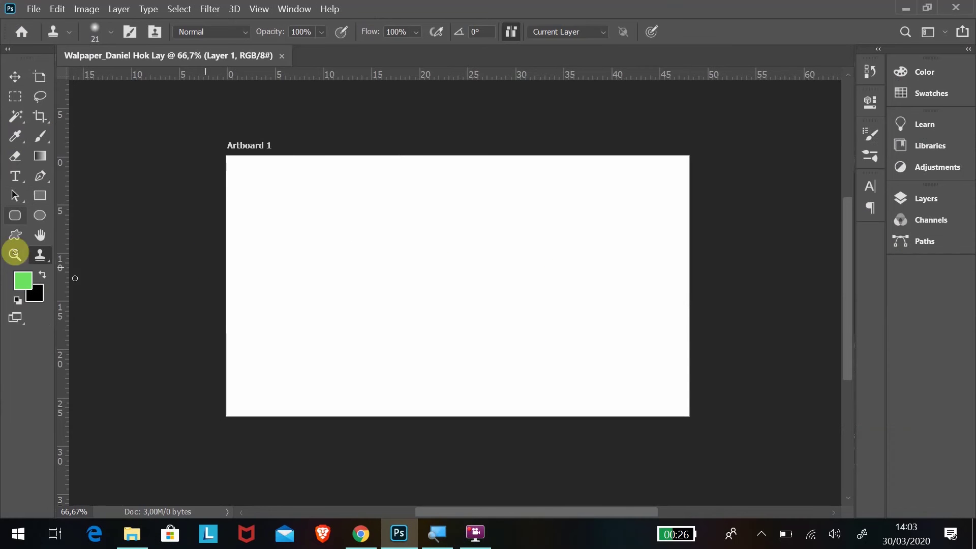
click(34, 10)
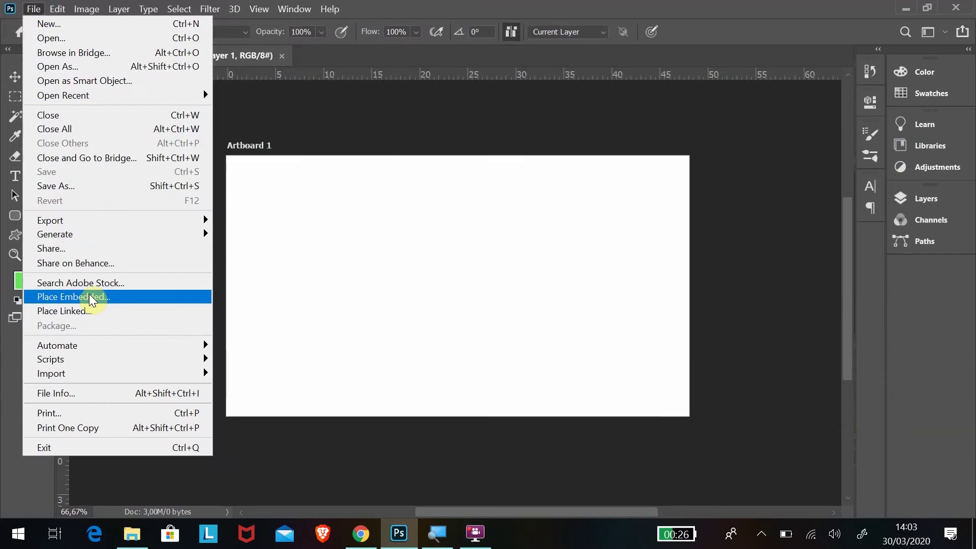
click(94, 296)
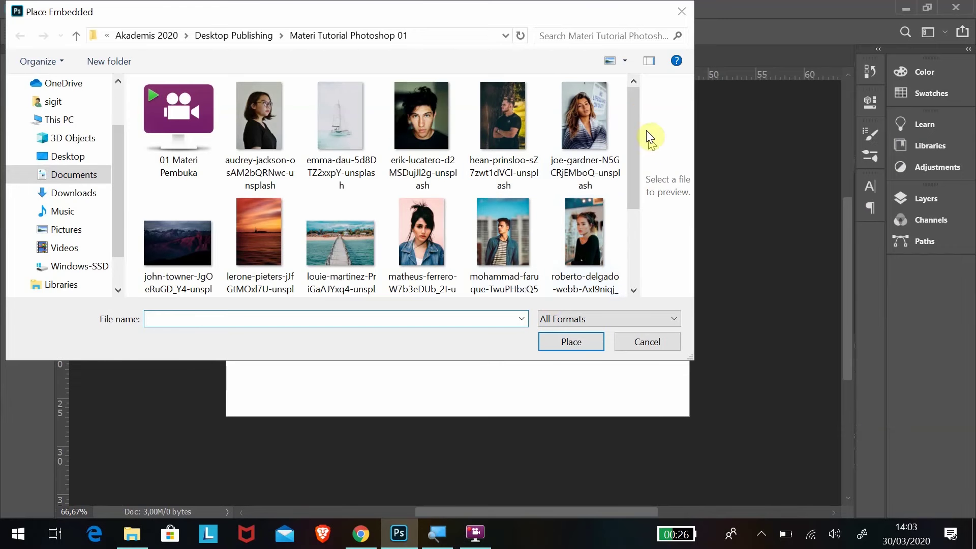
drag(634, 104, 634, 207)
click(178, 231)
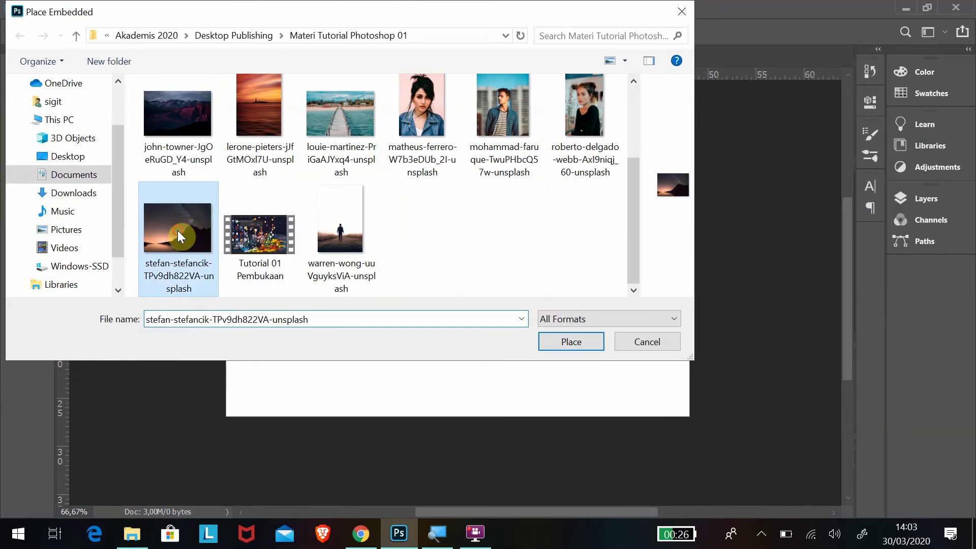
click(564, 348)
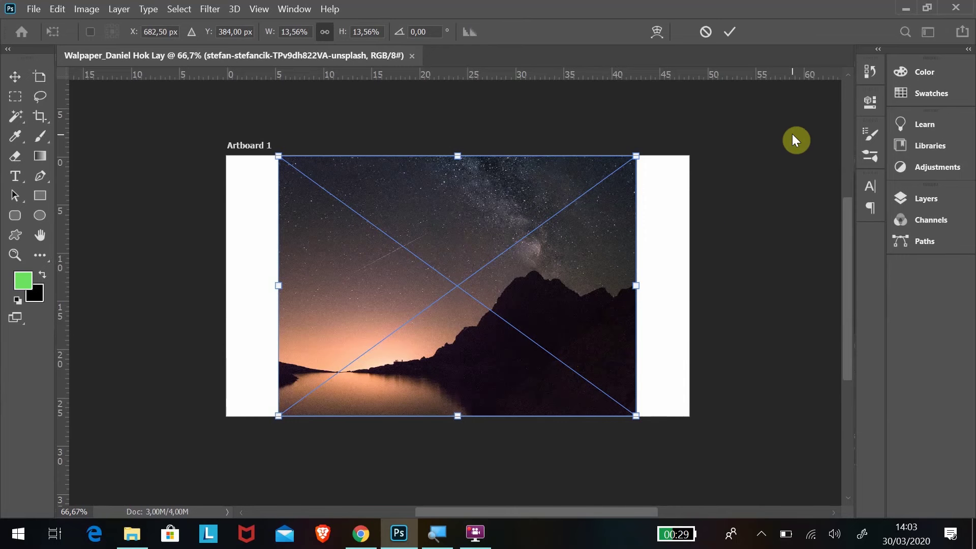
Commit the placed night-sky photo's size and position.
click(32, 9)
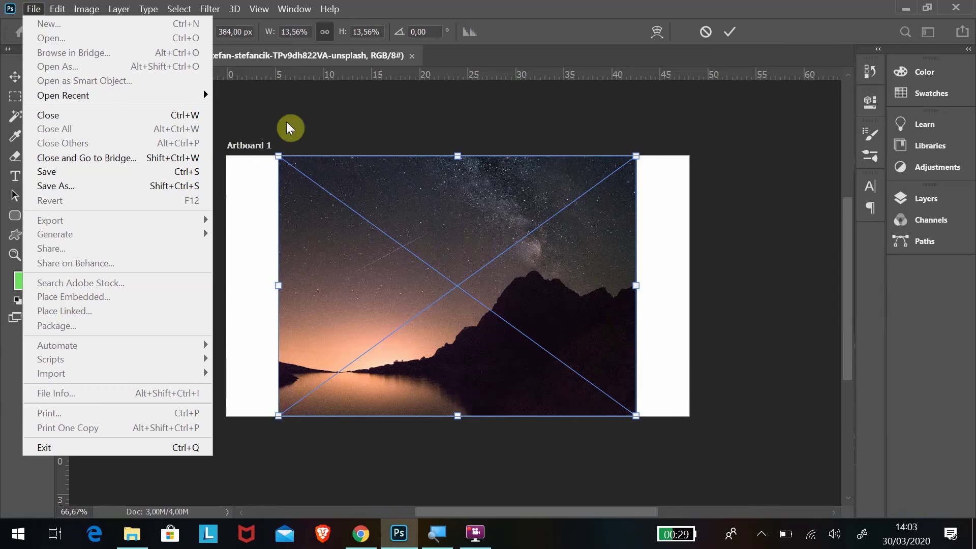
click(351, 116)
click(20, 78)
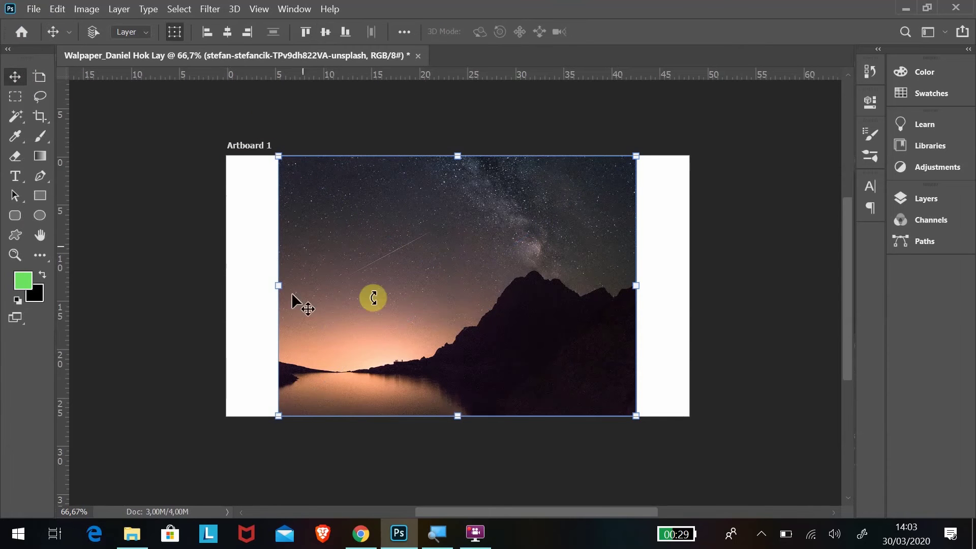
Save the wallpaper as a Photoshop PSD in the Materi Tutorial Photoshop 01 folder.
click(32, 8)
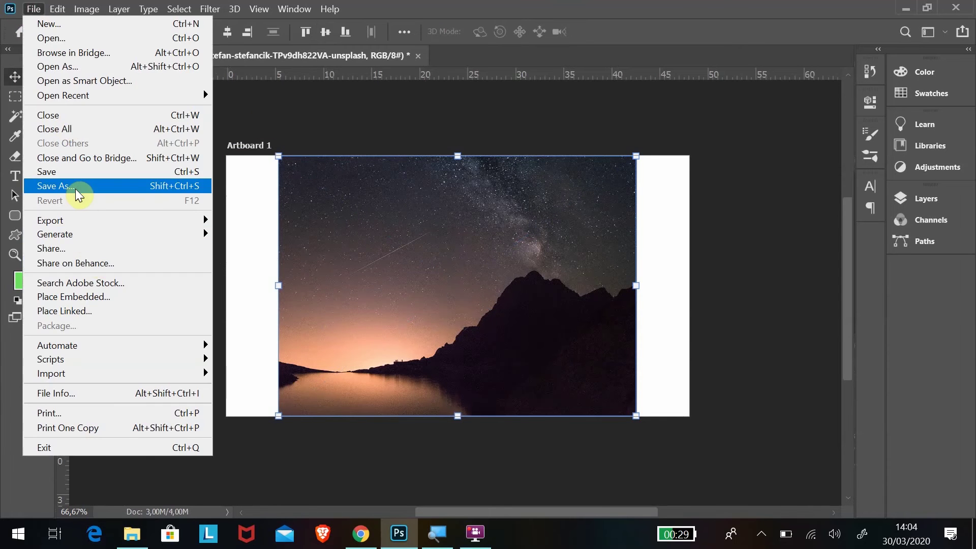
click(77, 187)
click(520, 387)
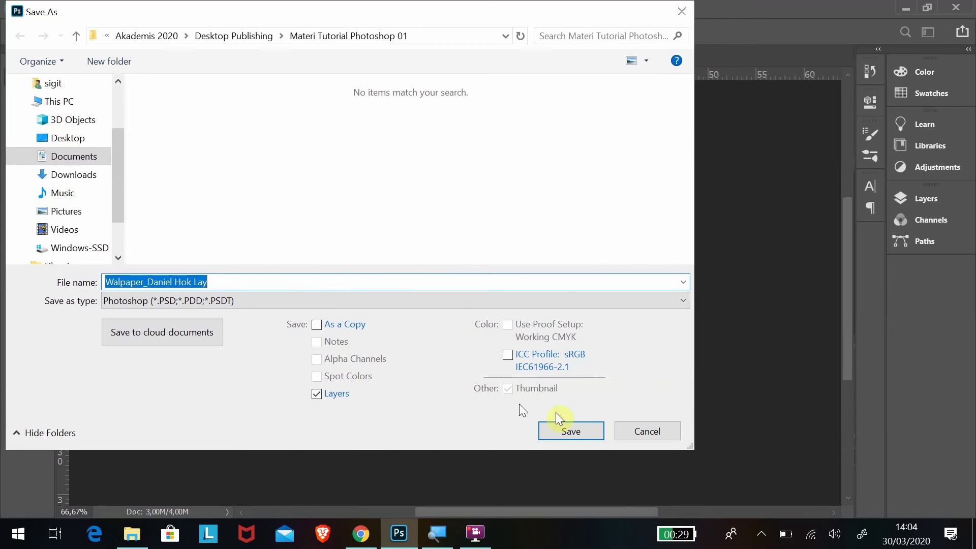
click(576, 439)
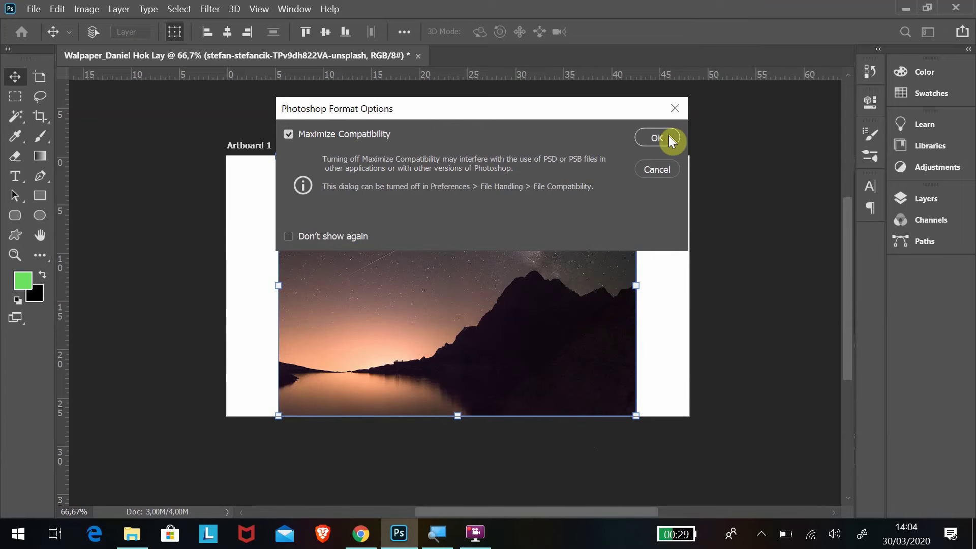
click(669, 136)
click(131, 541)
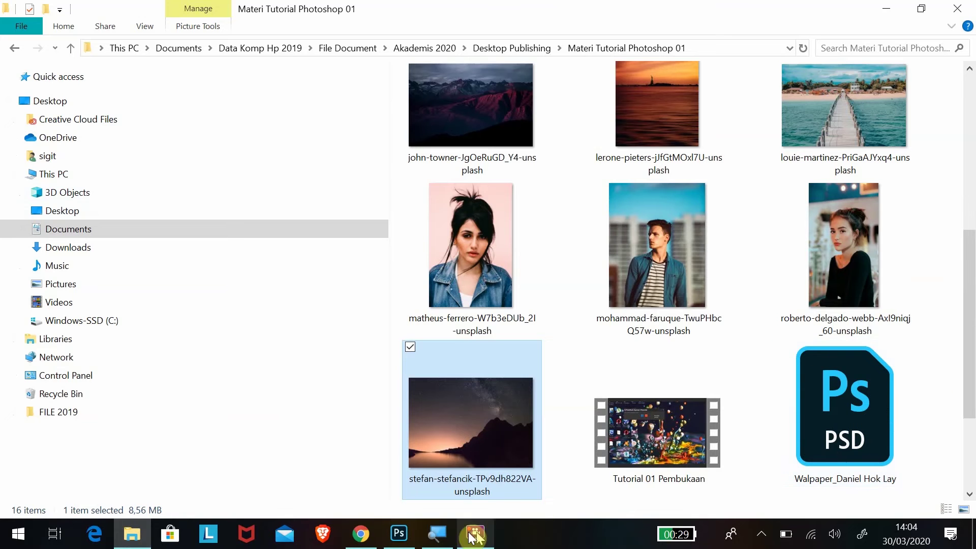
Switch between the browser, the image folder and Photoshop, returning to the wallpaper document.
click(368, 535)
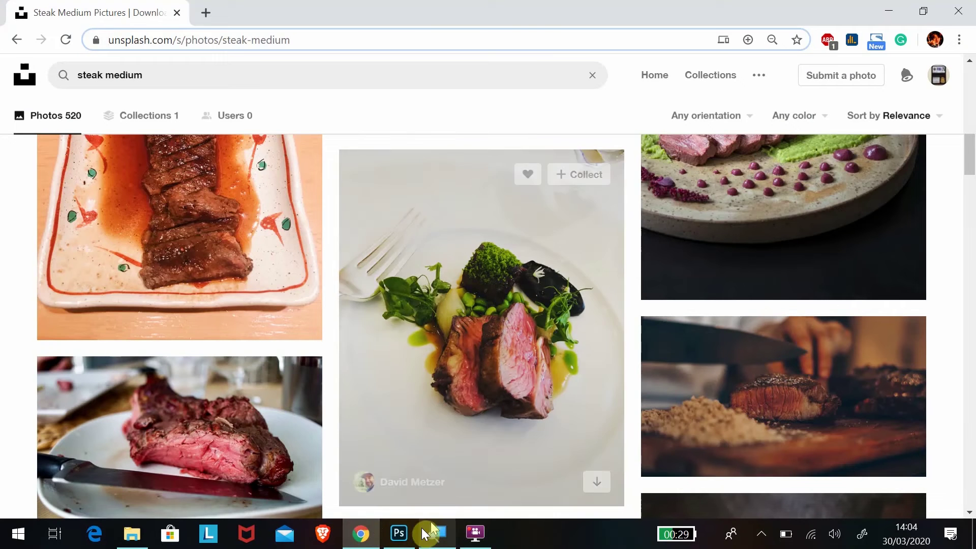
click(399, 533)
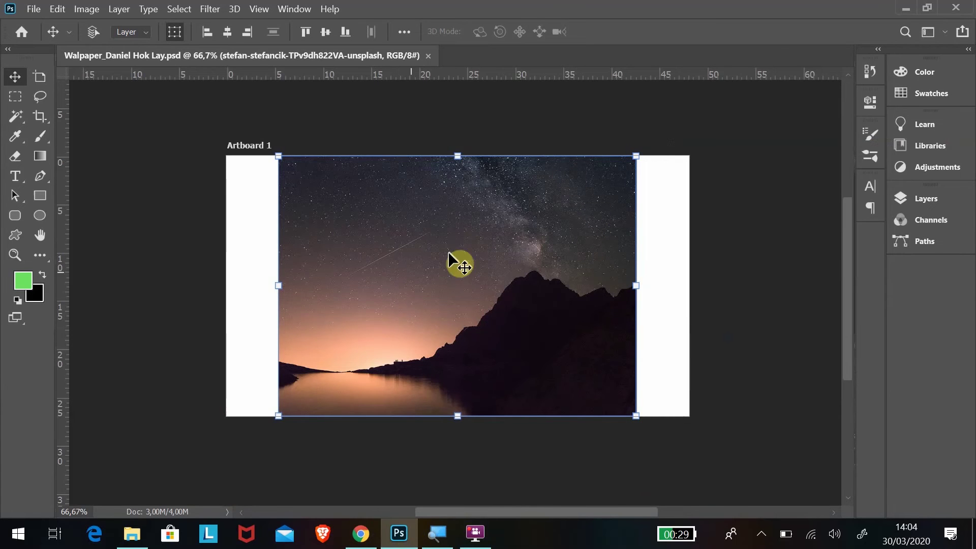
click(134, 543)
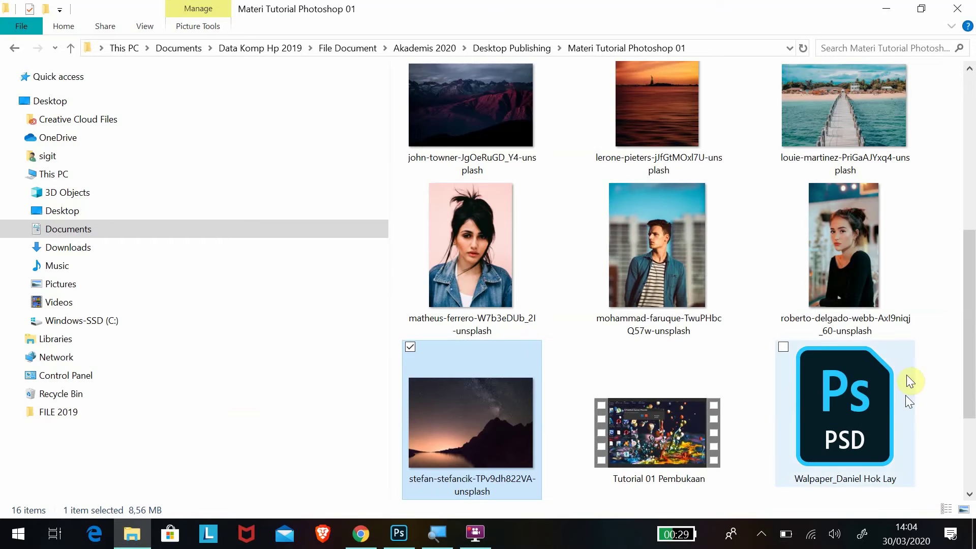
click(361, 533)
click(399, 533)
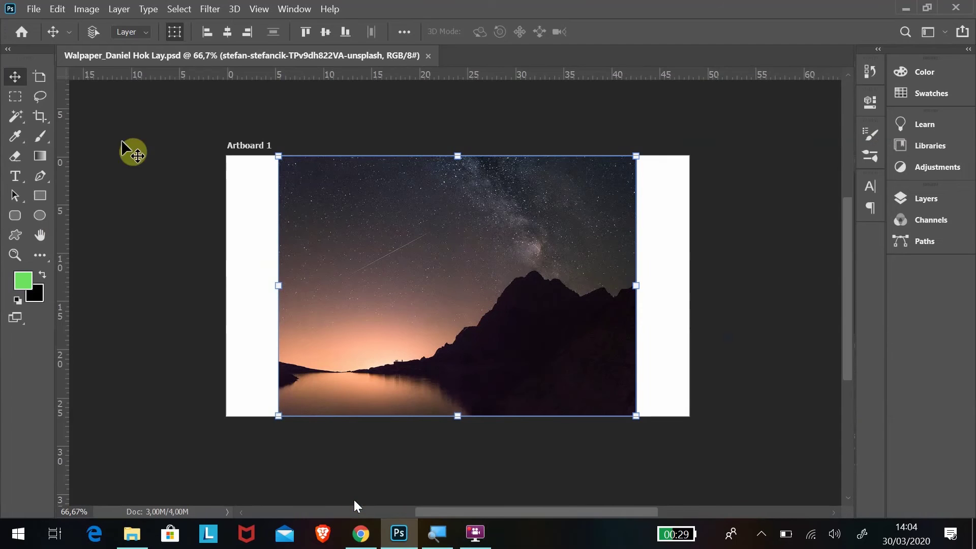
click(34, 9)
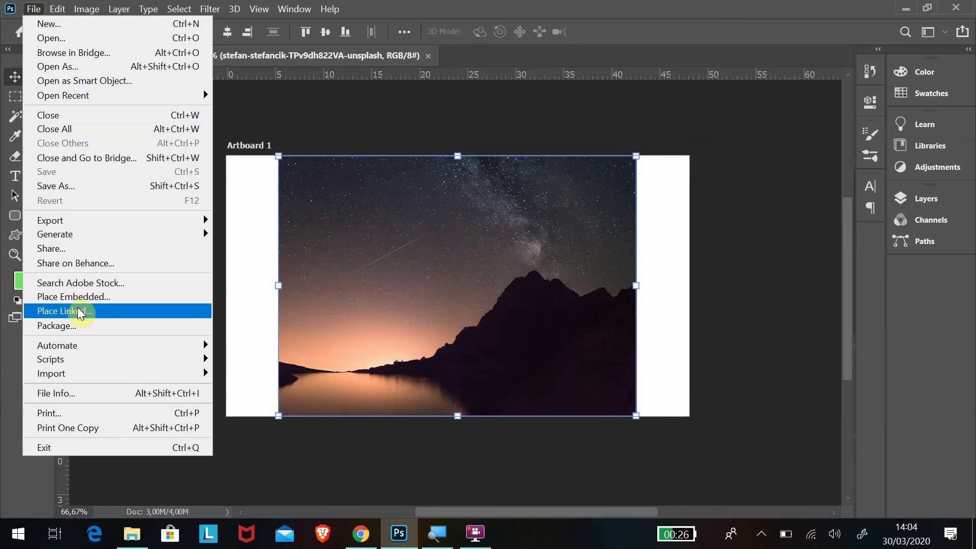
click(79, 311)
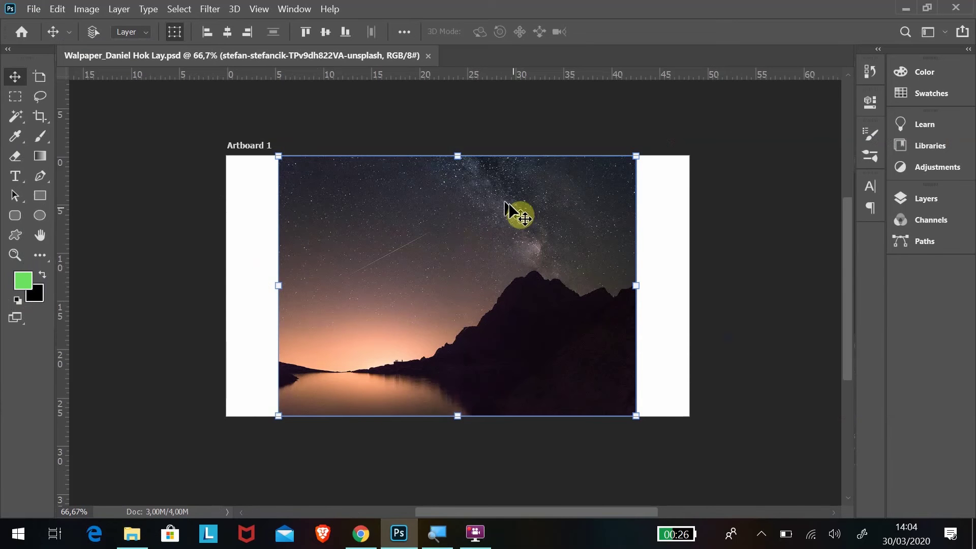
click(132, 533)
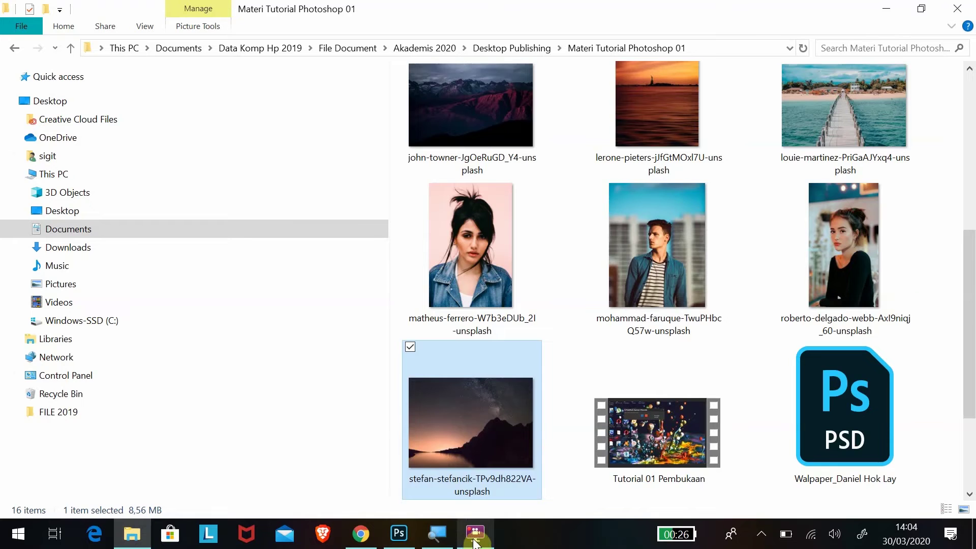
click(398, 533)
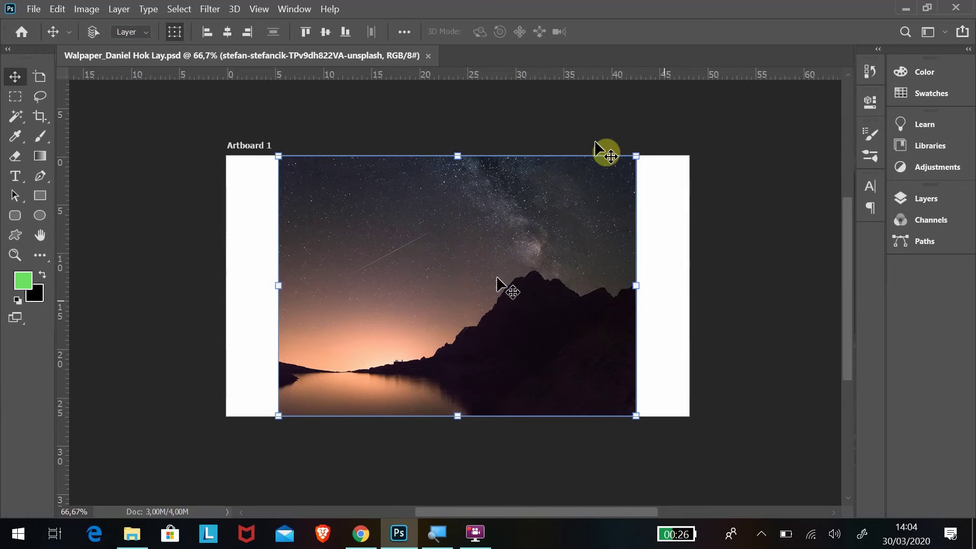
key(alt+f)
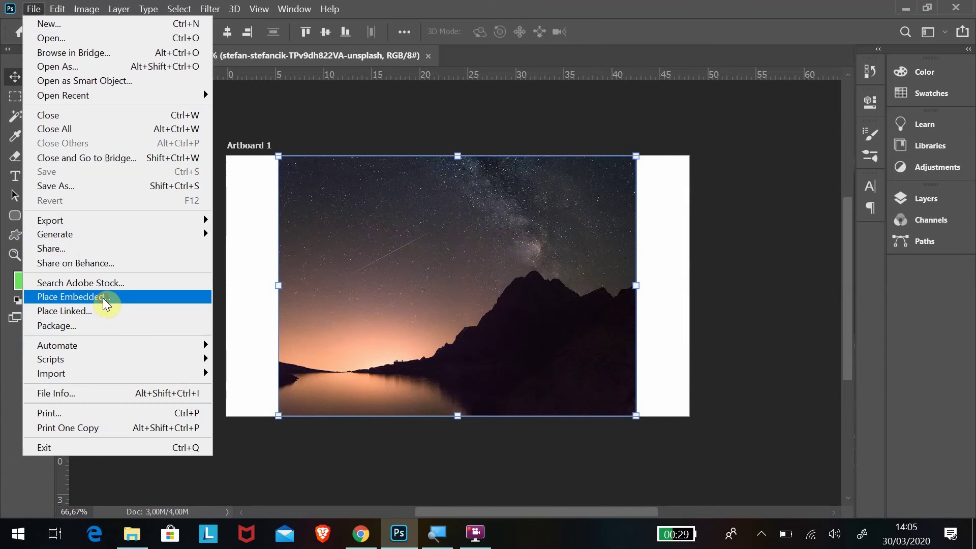
Place Embedded the mohammad-faruque denim-jacket portrait and commit it left of the artboard centre.
click(102, 298)
scroll(630, 142, down, 2)
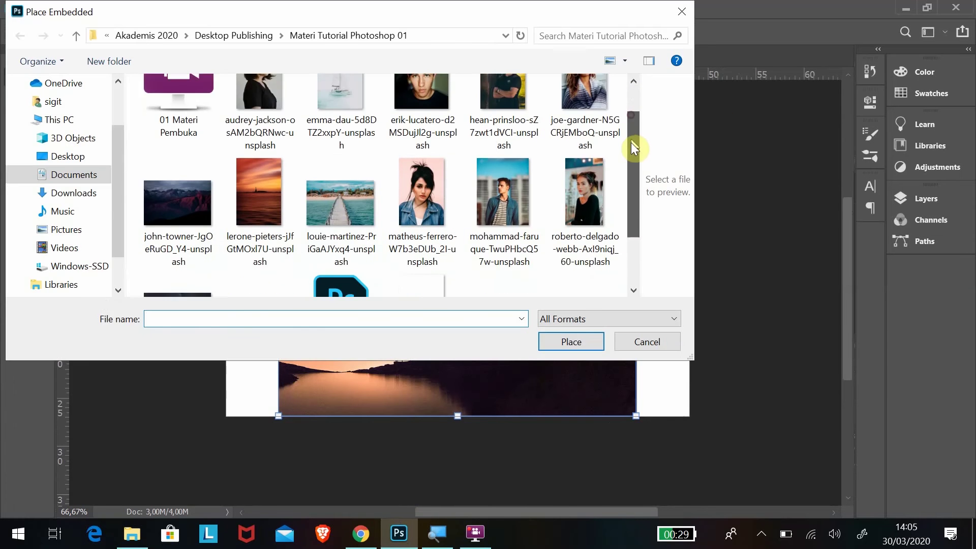
click(503, 152)
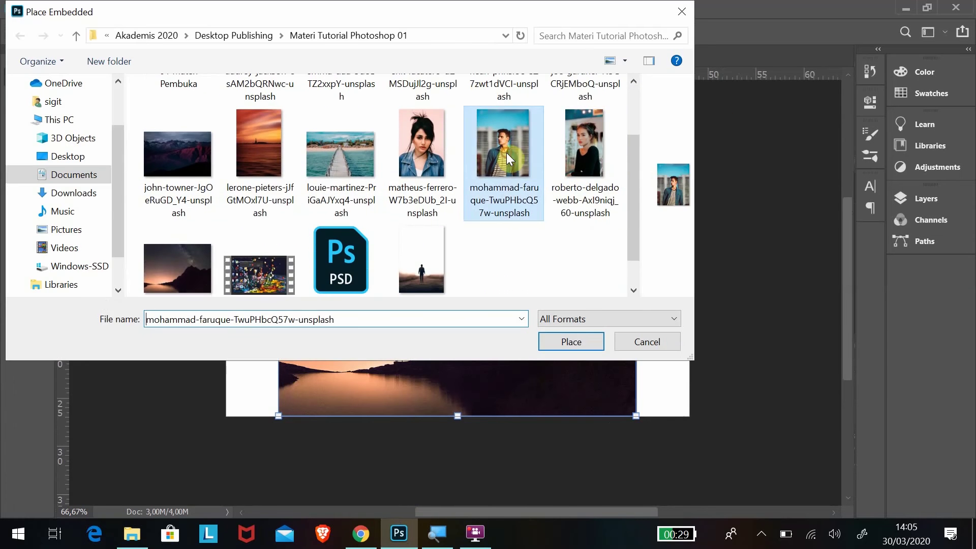
click(569, 341)
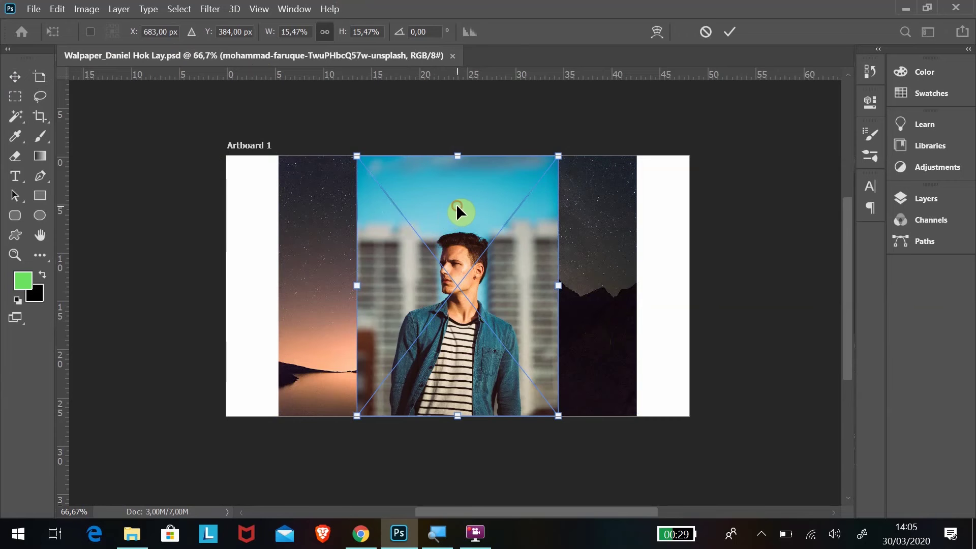
drag(456, 206, 408, 208)
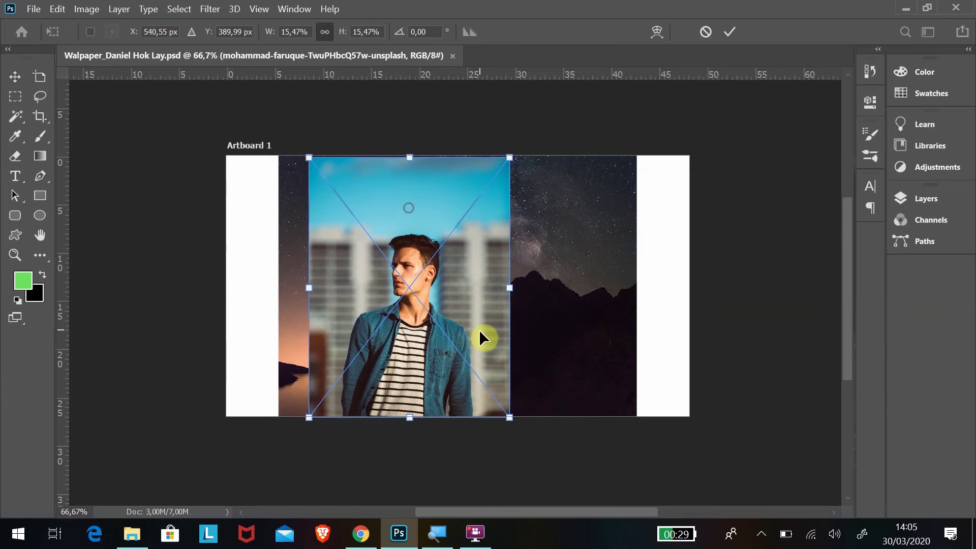
drag(471, 298, 468, 288)
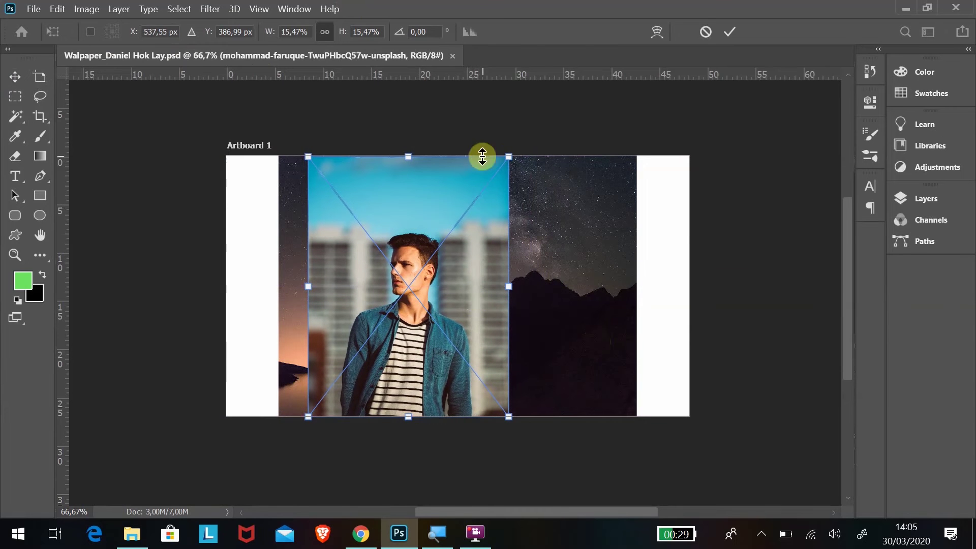
key(Return)
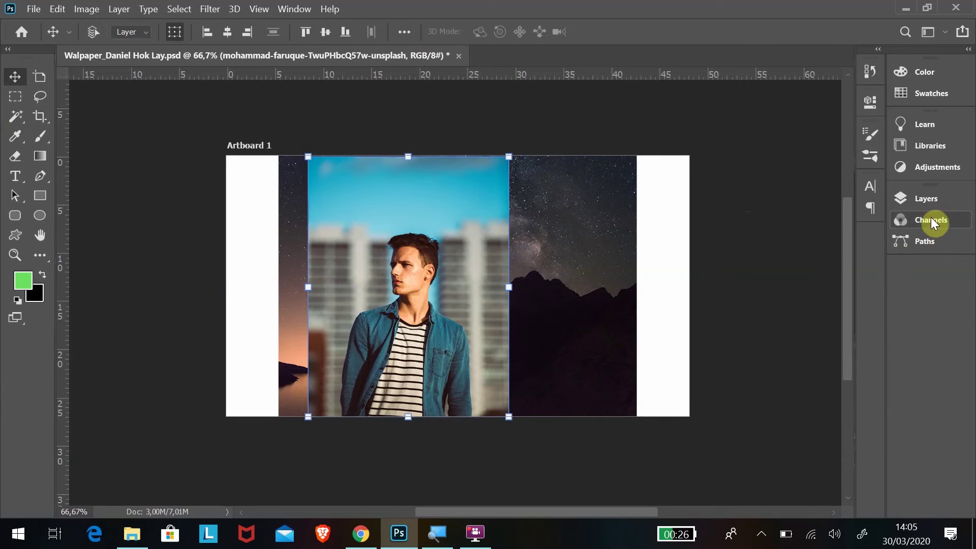
In the Layers panel, select the man's photo layer and shift it slightly right.
click(921, 200)
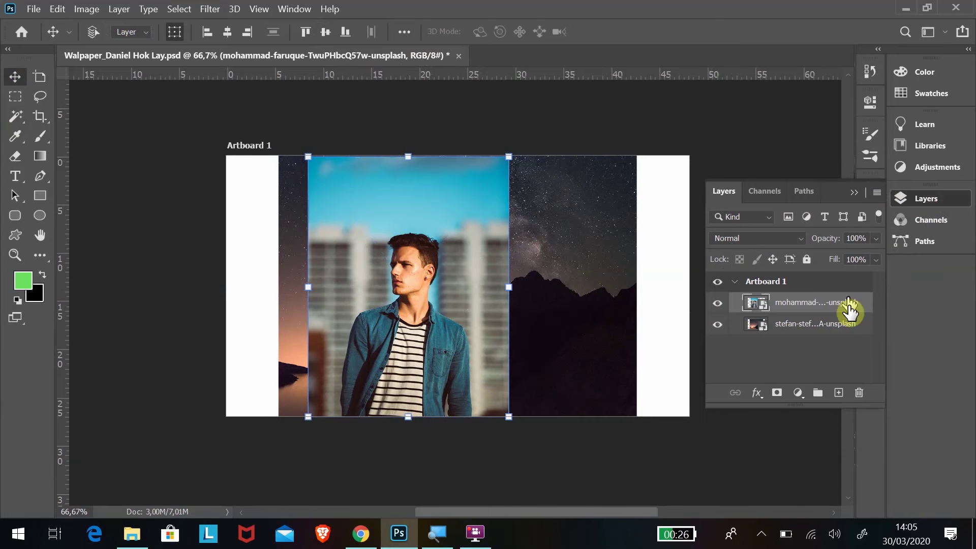
click(824, 329)
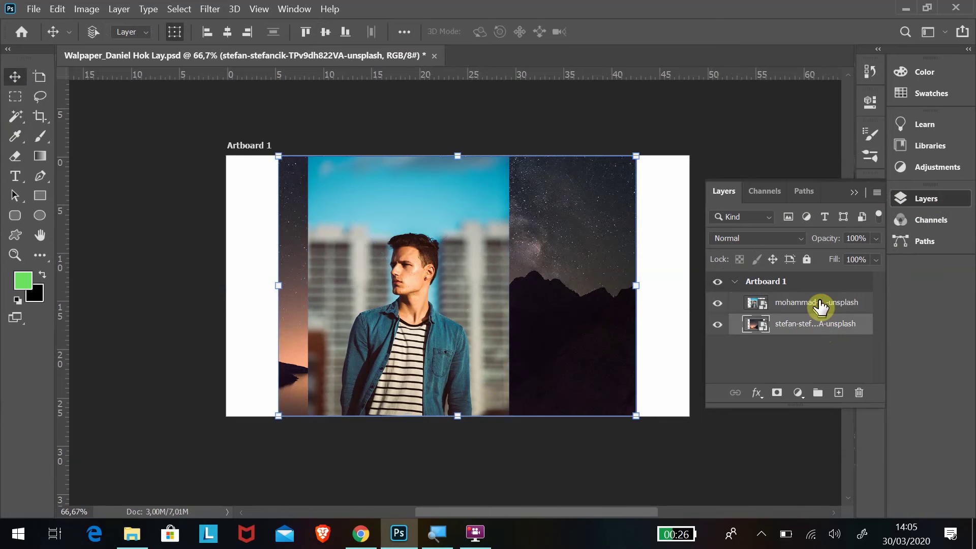
click(819, 305)
click(816, 327)
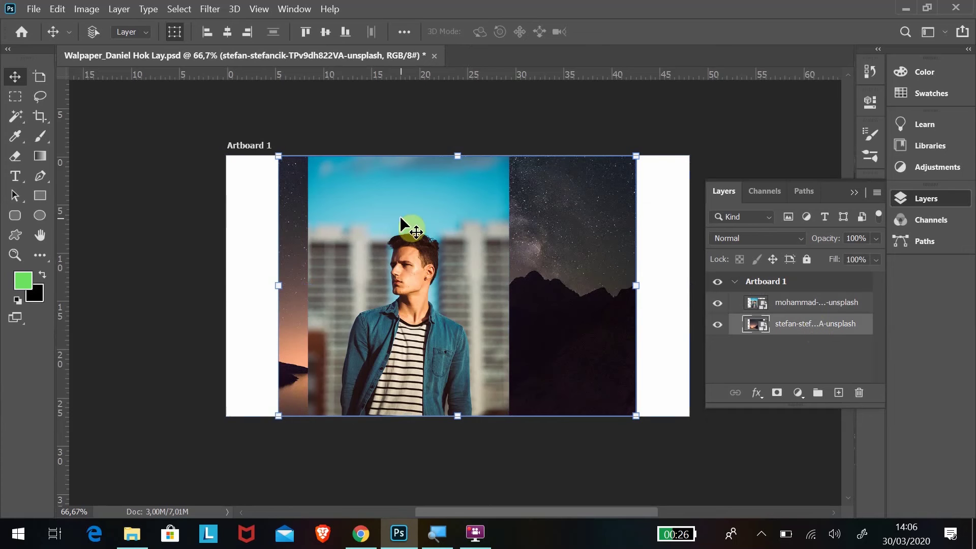
click(815, 304)
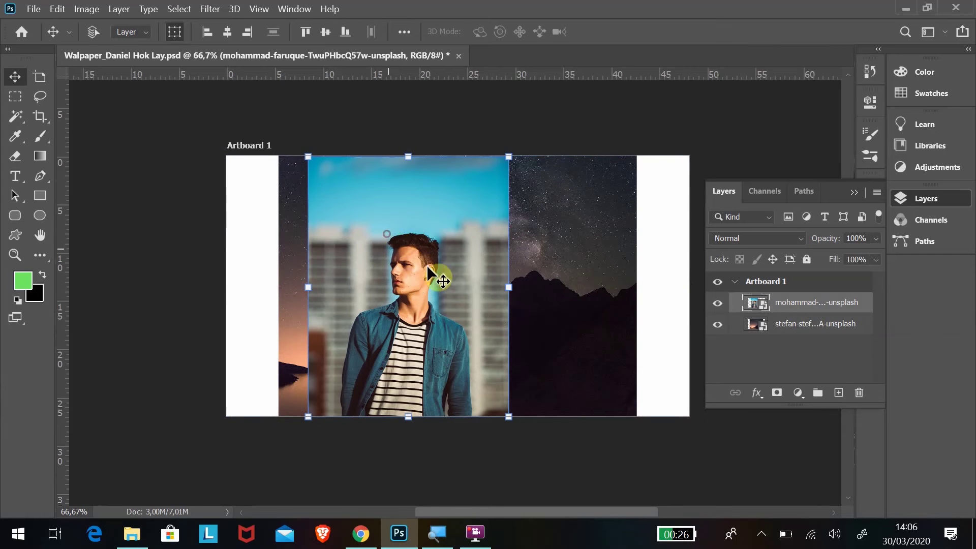
drag(436, 279, 556, 250)
Stack the man's layer above the night sky, on the artboard's right half flush with its top.
click(811, 323)
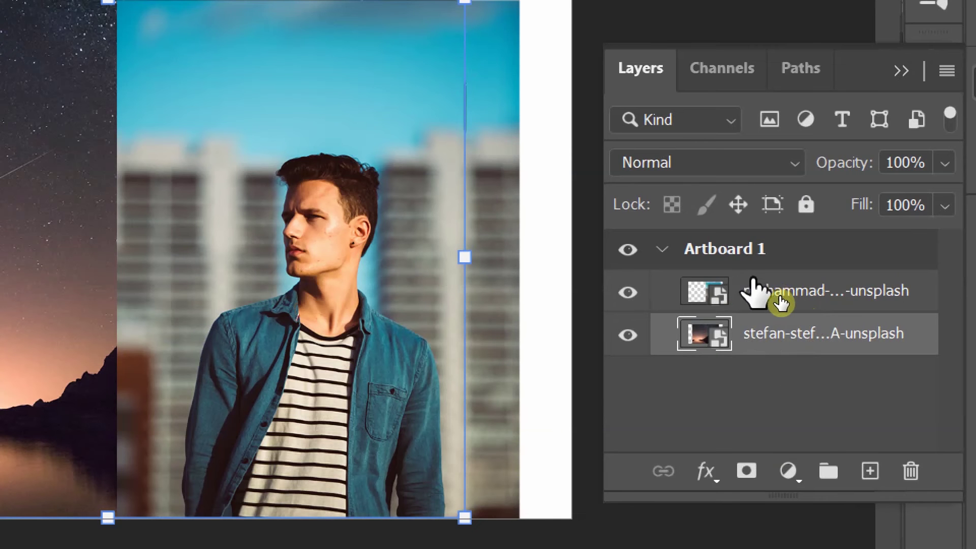
click(758, 298)
click(783, 331)
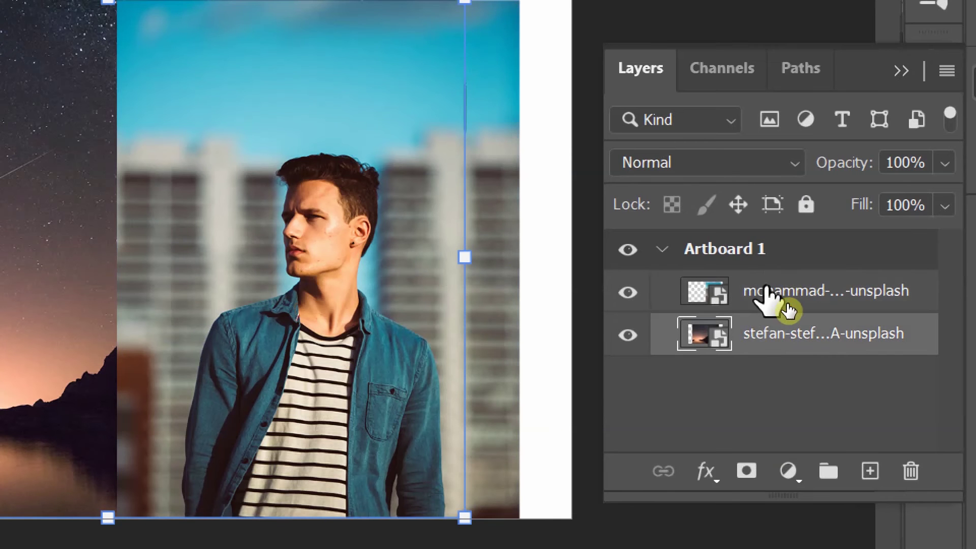
click(786, 305)
drag(786, 295, 788, 361)
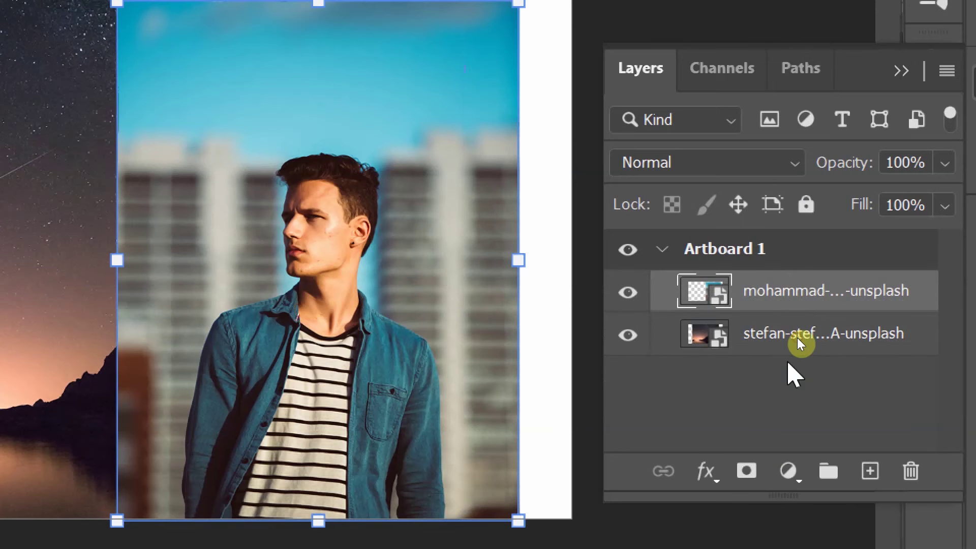
drag(782, 300, 788, 340)
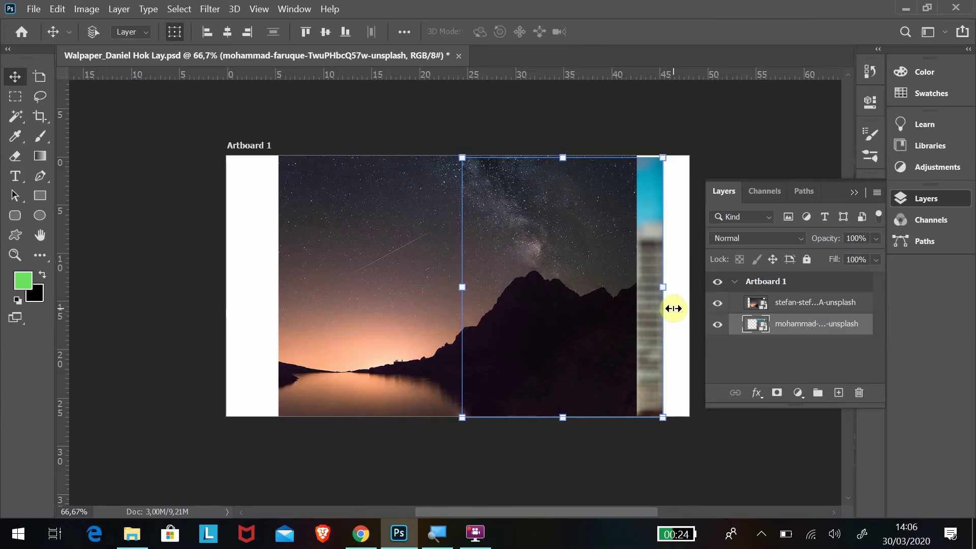
drag(647, 311, 656, 328)
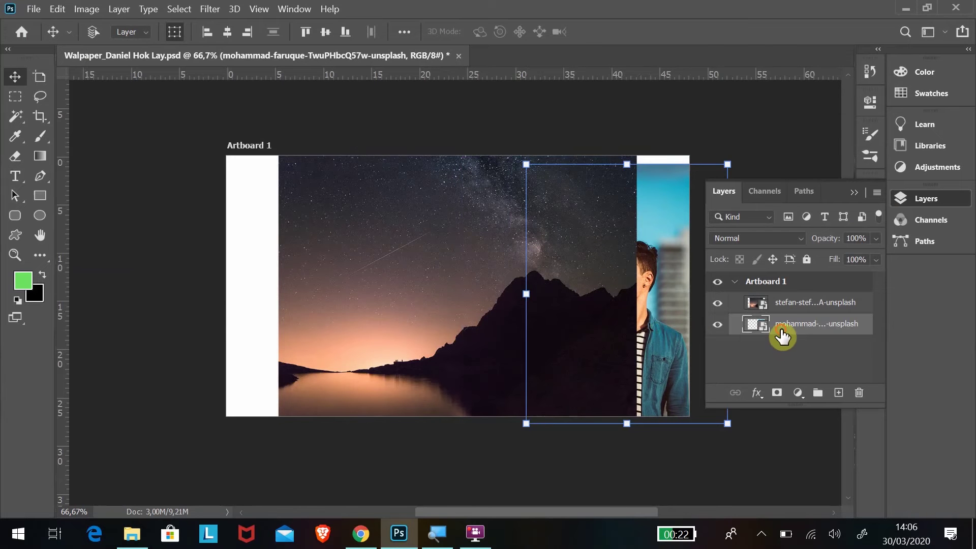
drag(797, 338, 794, 304)
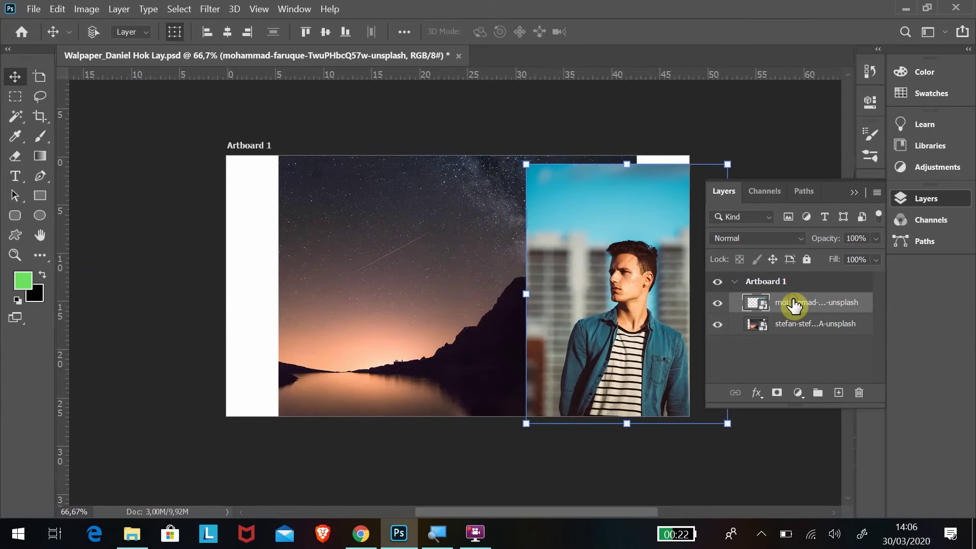
drag(632, 293, 561, 277)
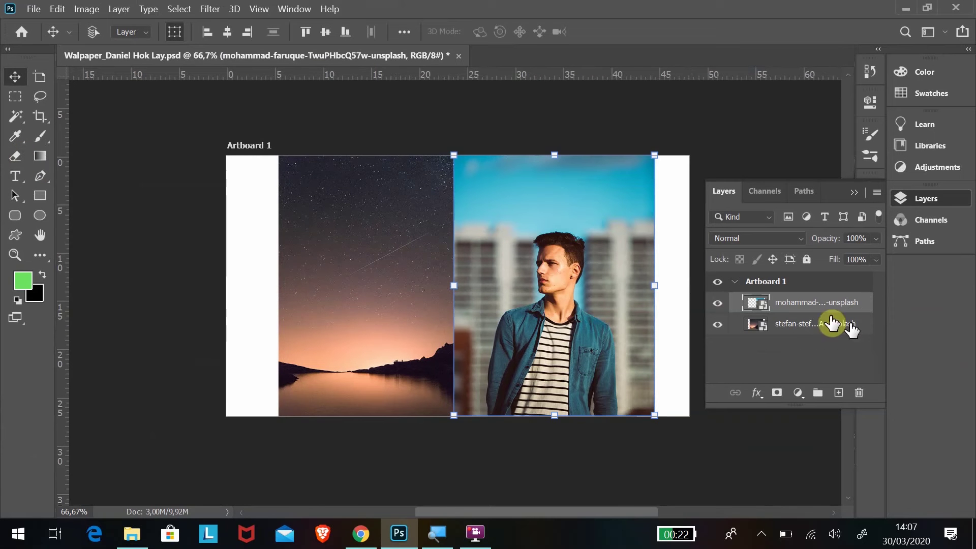
Dismiss the transform handles on the man's photo.
click(387, 125)
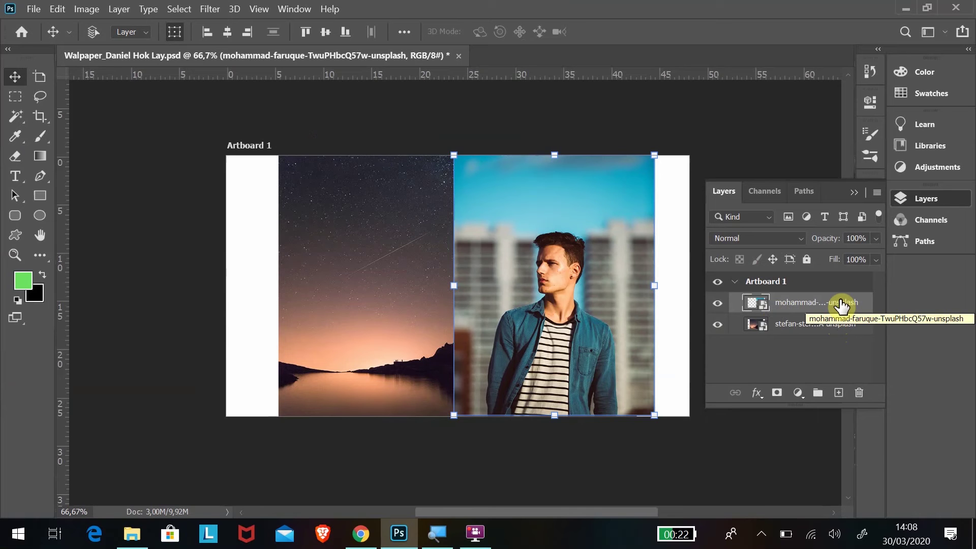
Rasterize the denim-jacket portrait layer into a pixel layer and reselect it.
right_click(840, 302)
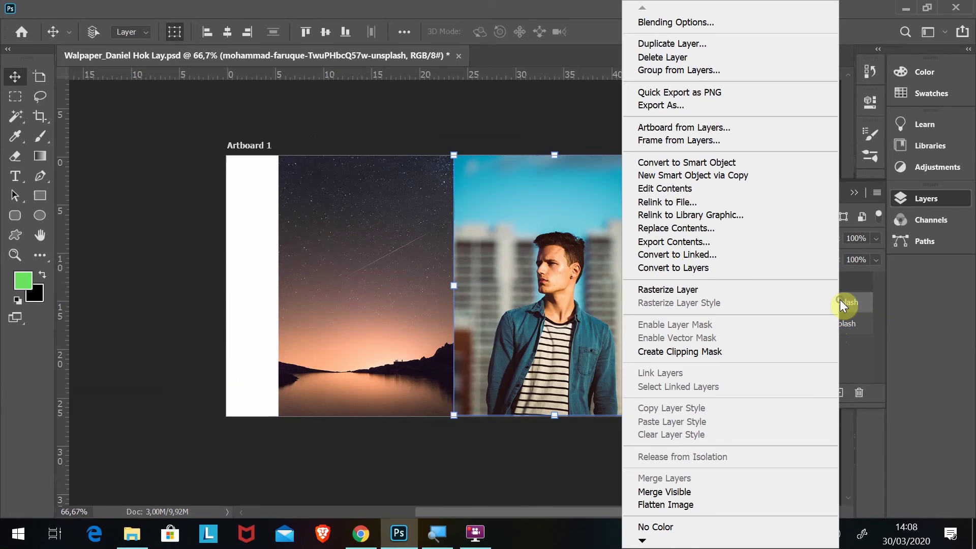
click(680, 292)
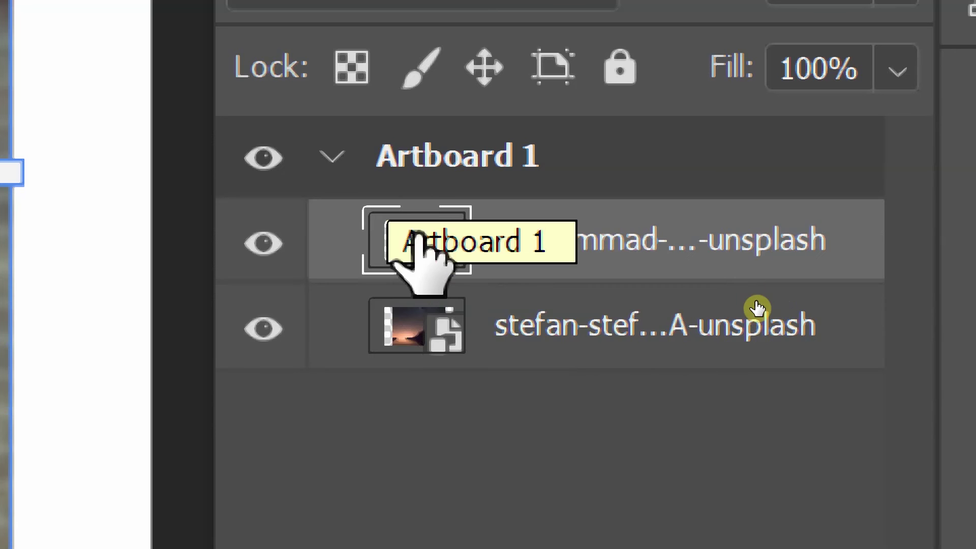
click(785, 327)
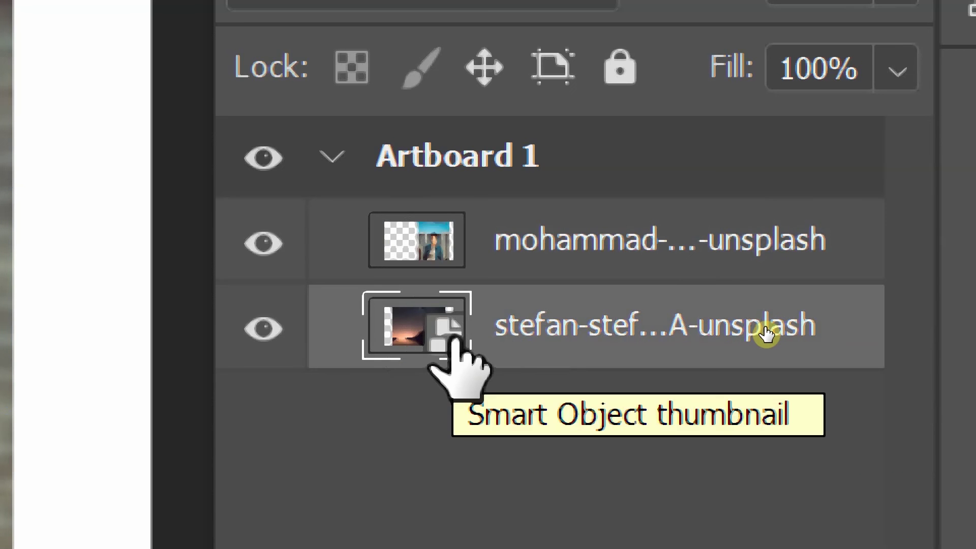
click(506, 230)
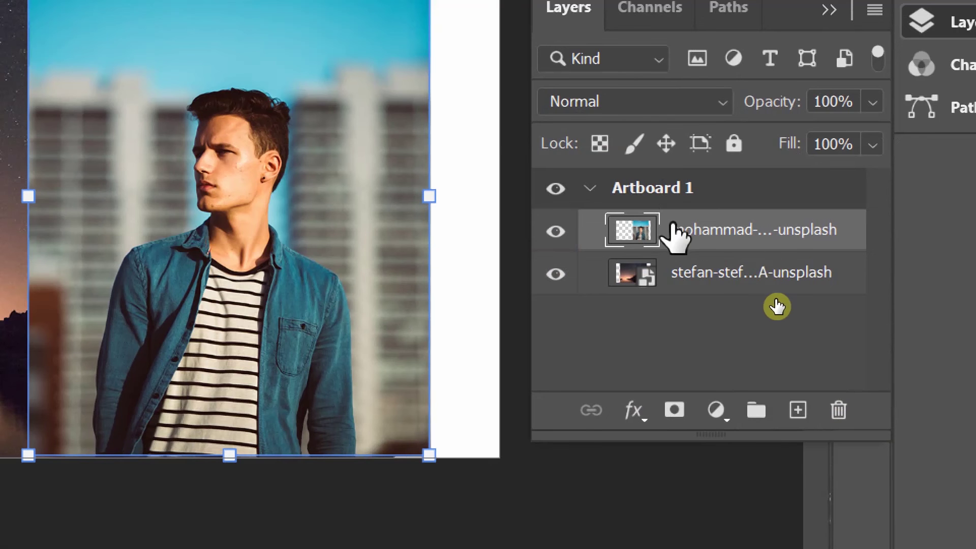
Duplicate the portrait layer, hide the original and night-sky layers, and centre the copy.
drag(686, 244, 797, 412)
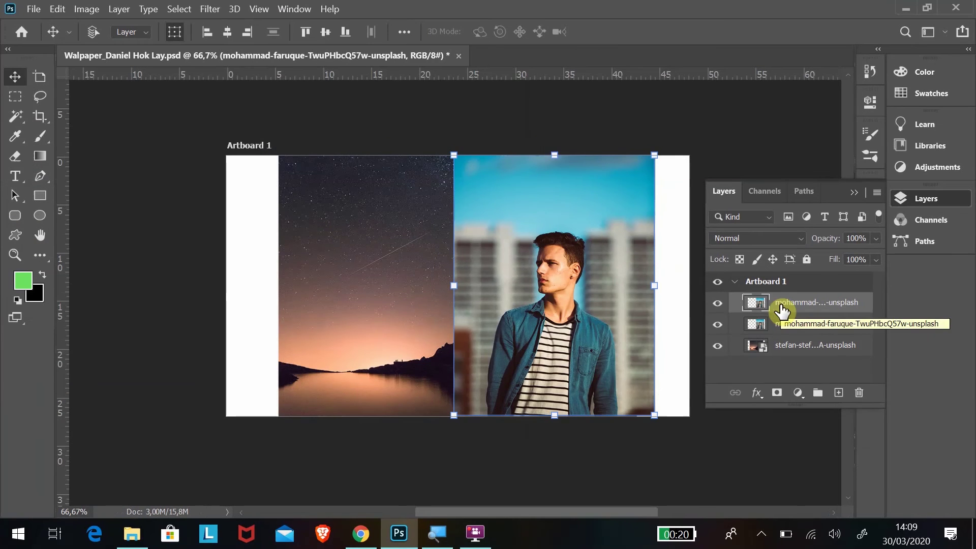
drag(607, 254, 398, 253)
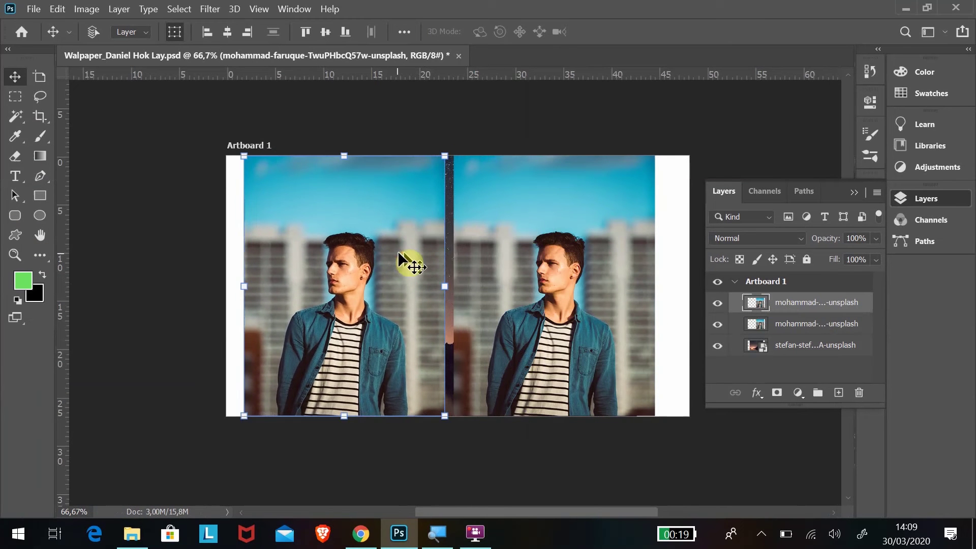
click(718, 324)
click(718, 346)
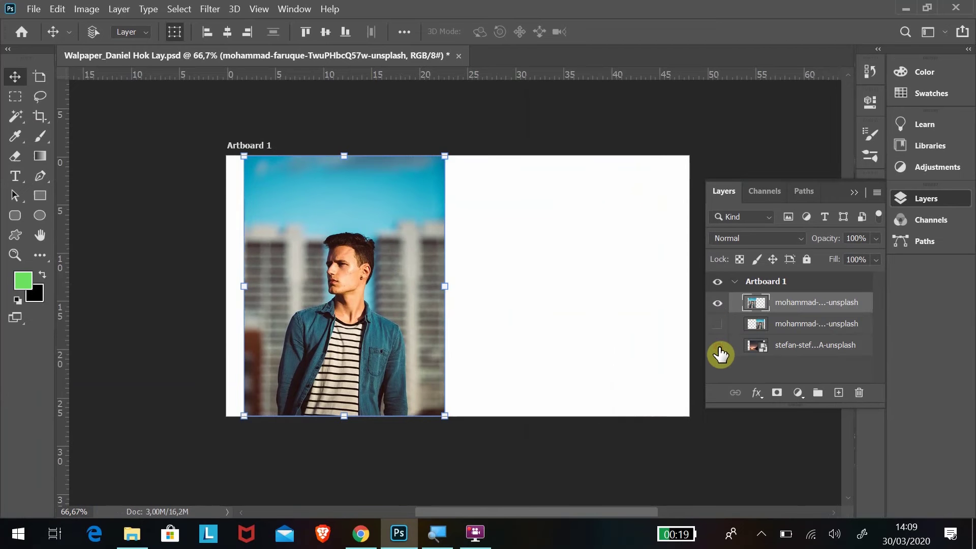
drag(388, 226, 465, 236)
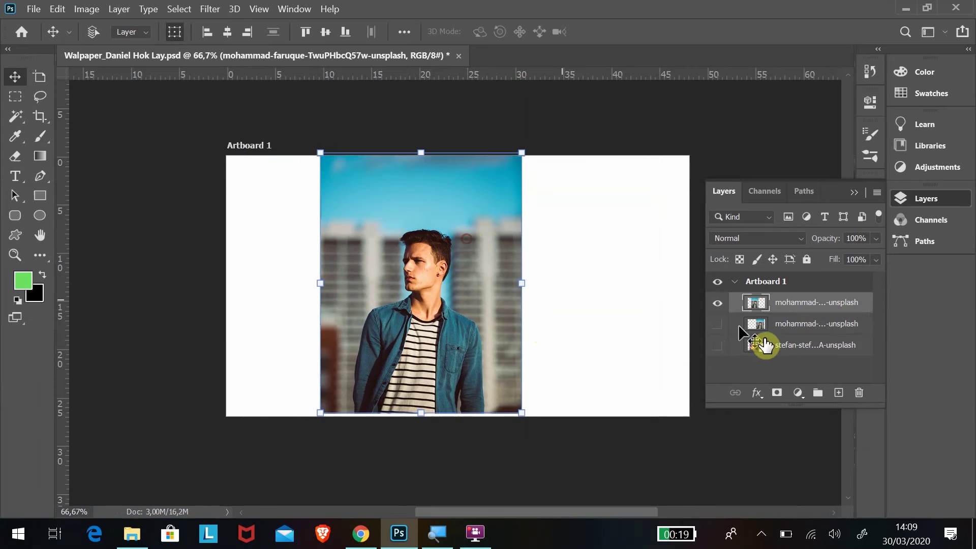
Rename the night-sky layer BACKGROUND, the original photo OBJECT ORI, and the top copy OBJECT ET.
click(787, 349)
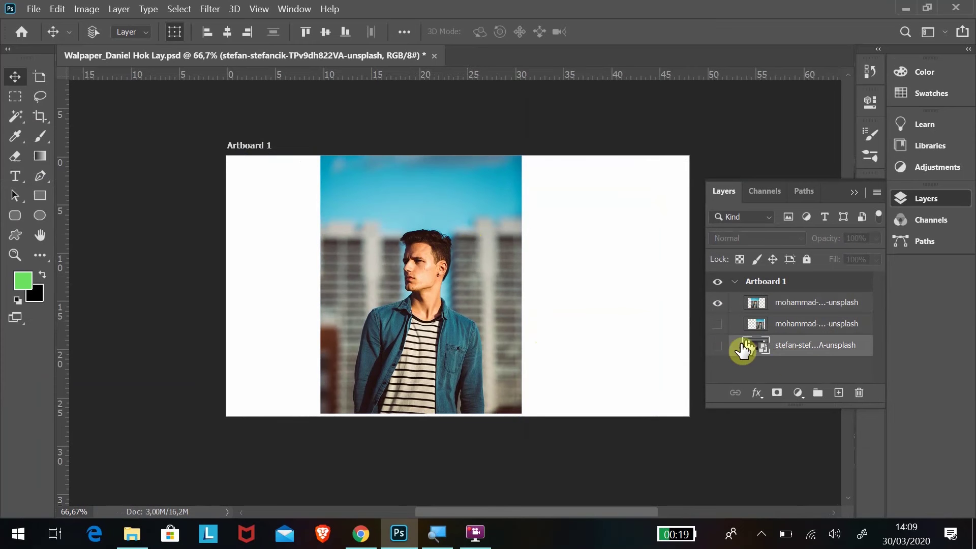
double_click(793, 347)
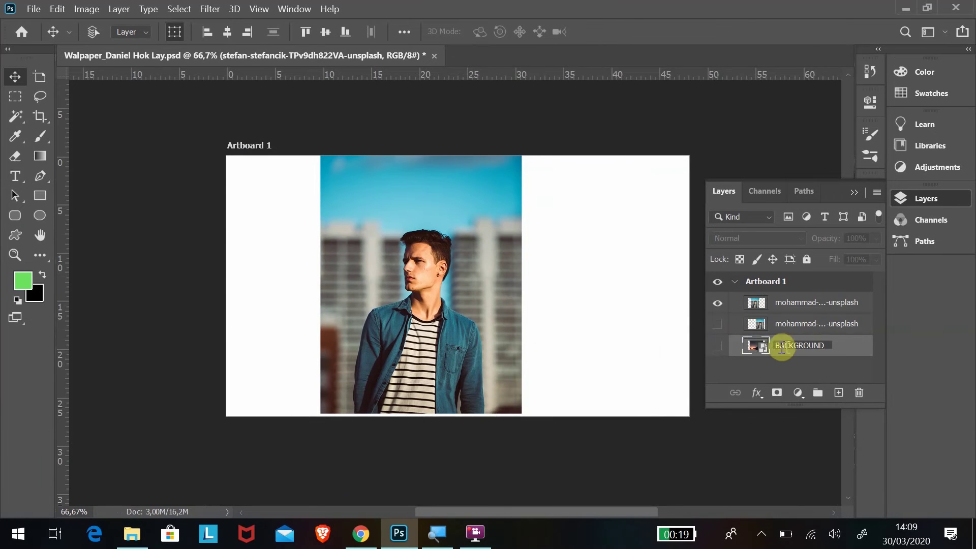
click(797, 326)
double_click(797, 328)
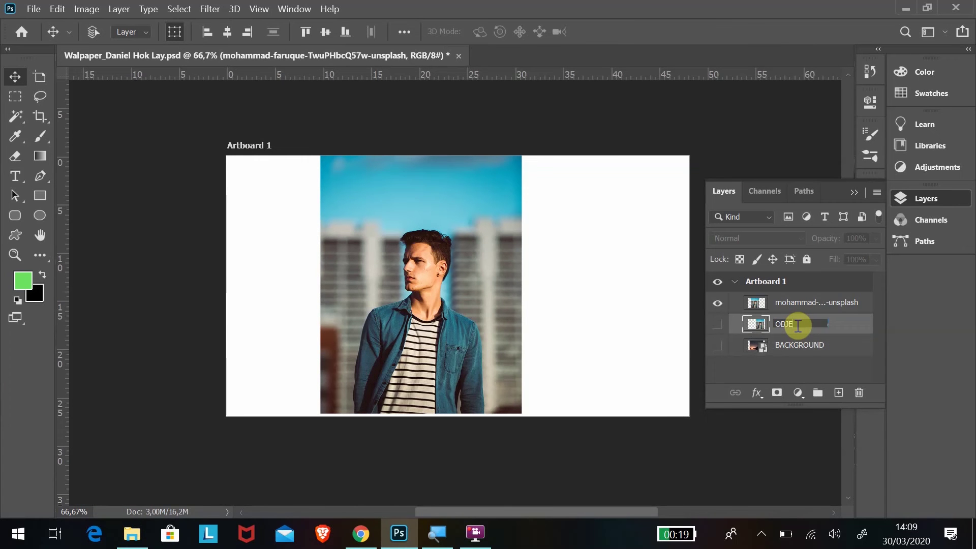
text(OBJECT ORI)
key(Return)
click(787, 305)
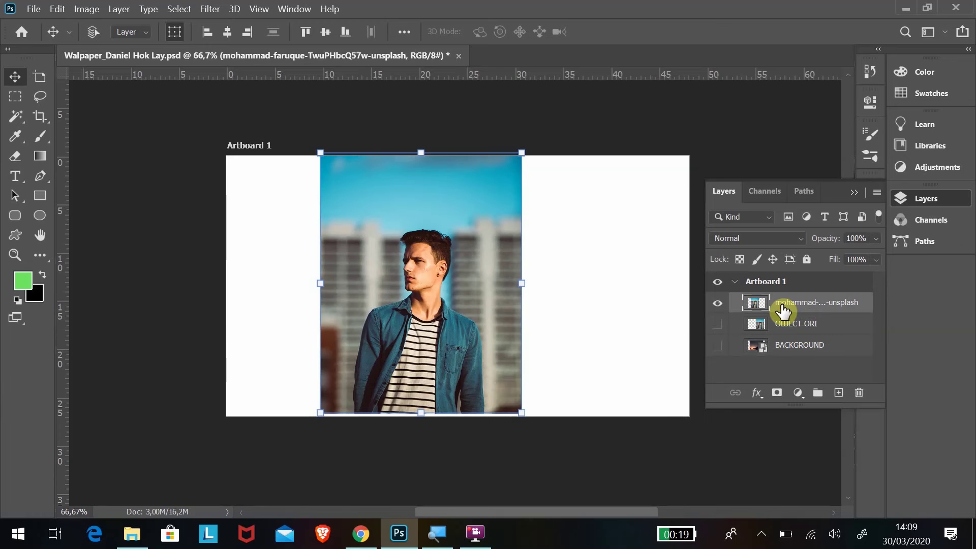
double_click(781, 307)
text(OBJECT ET)
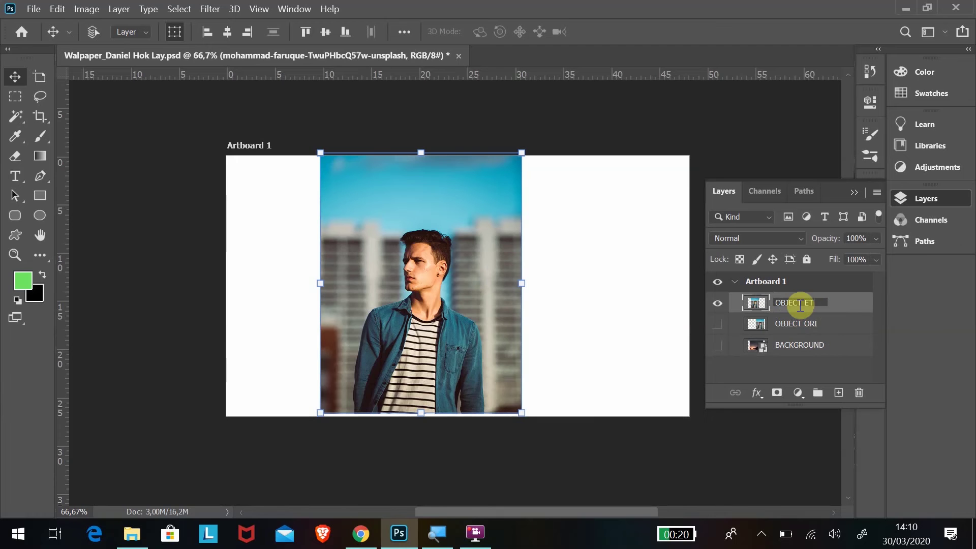
click(850, 306)
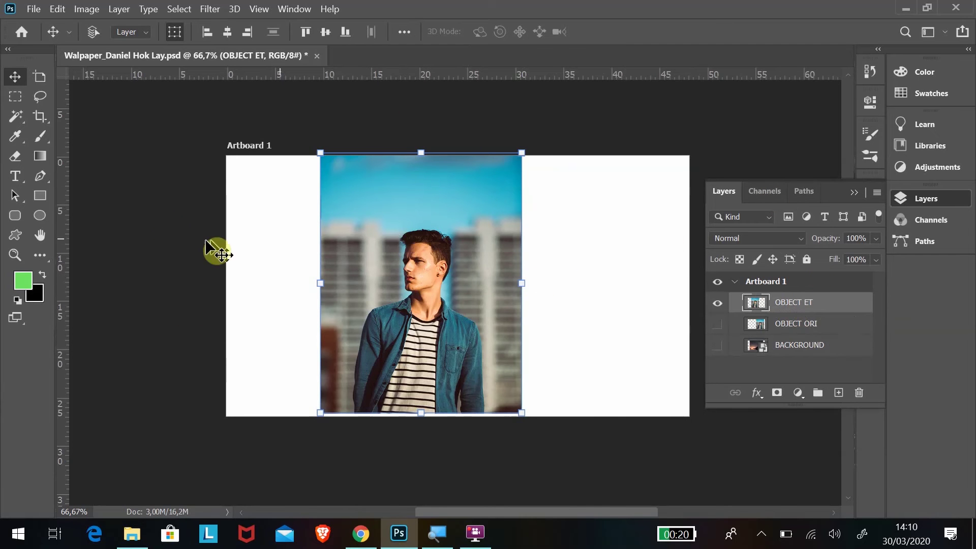
With the Eraser at 200% zoom, erase a thin line across the sky in OBJECT ET.
click(14, 158)
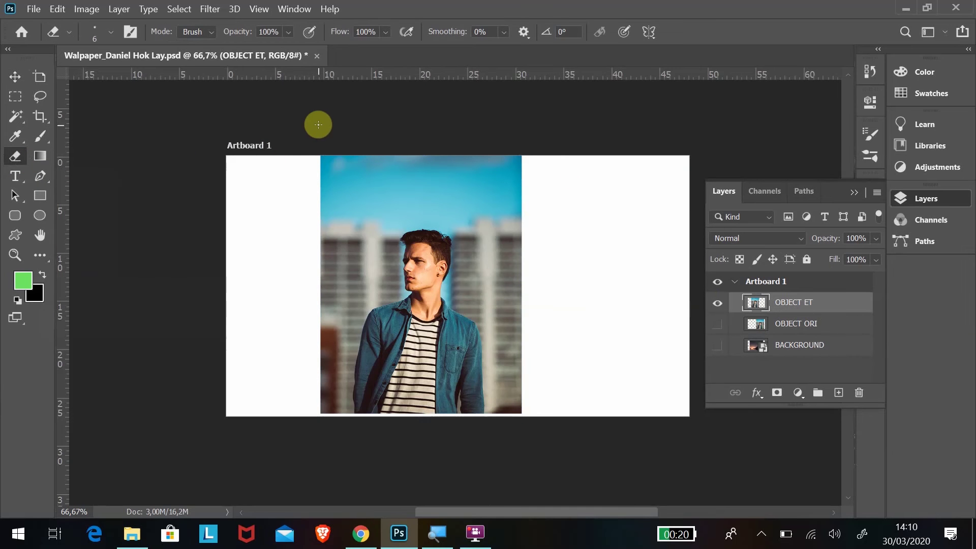
key(ctrl+plus)
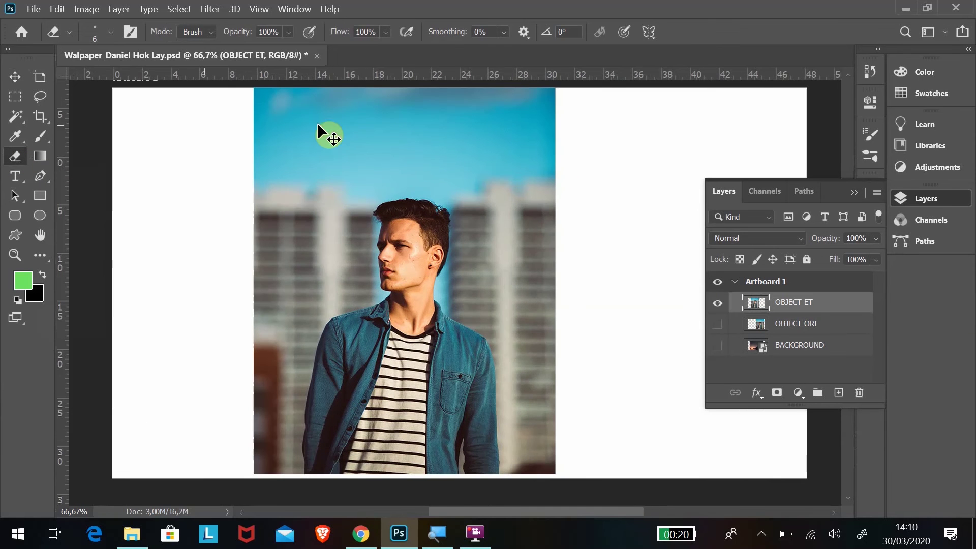
scroll(336, 186, up, 3)
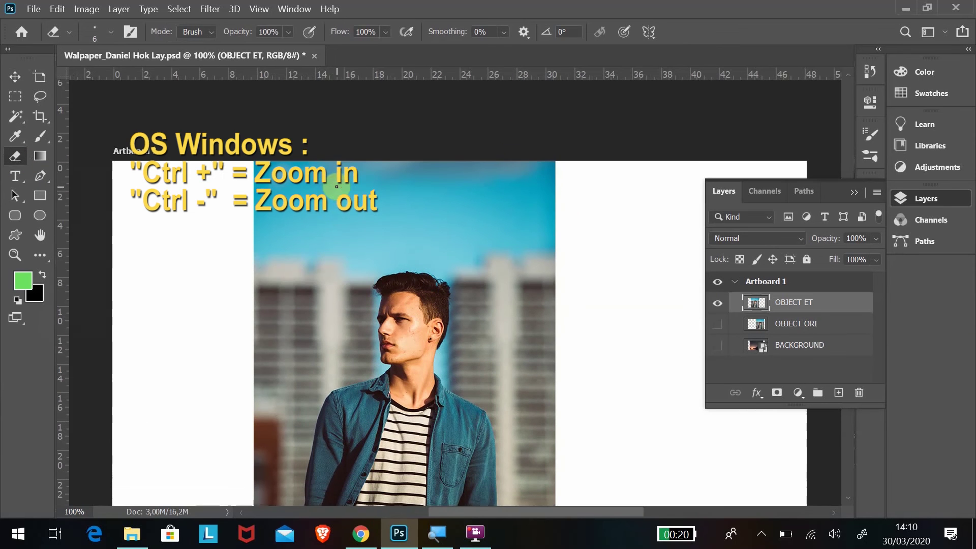
key(ctrl+plus)
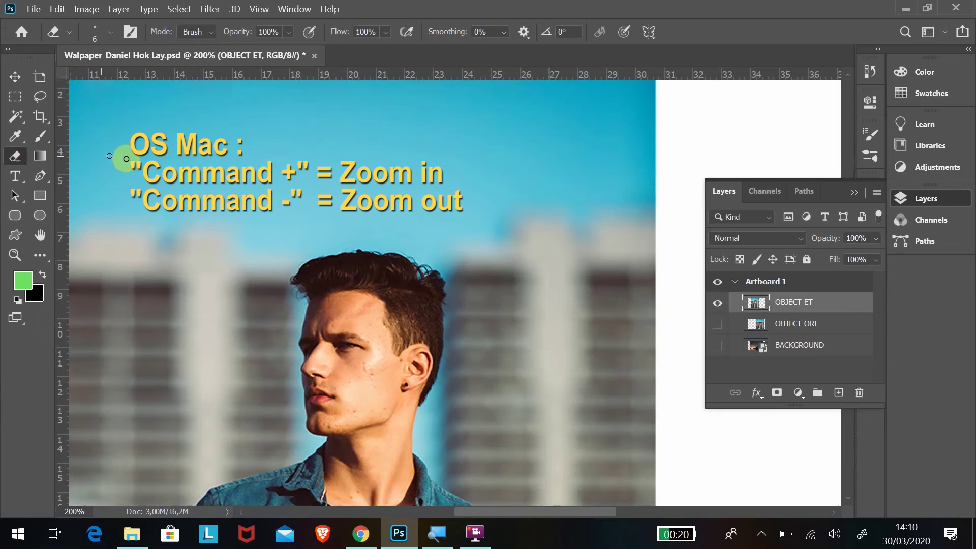
click(107, 34)
click(108, 33)
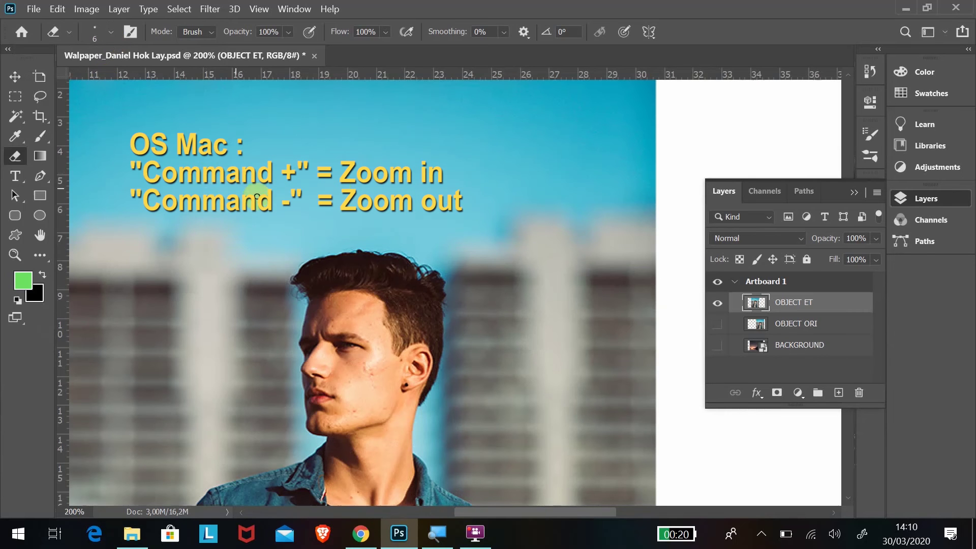
mouse_move(257, 197)
mouse_down()
mouse_move(400, 181)
mouse_move(512, 194)
mouse_move(559, 214)
mouse_move(632, 284)
mouse_move(685, 355)
mouse_move(638, 299)
mouse_move(535, 224)
mouse_move(352, 161)
mouse_up()
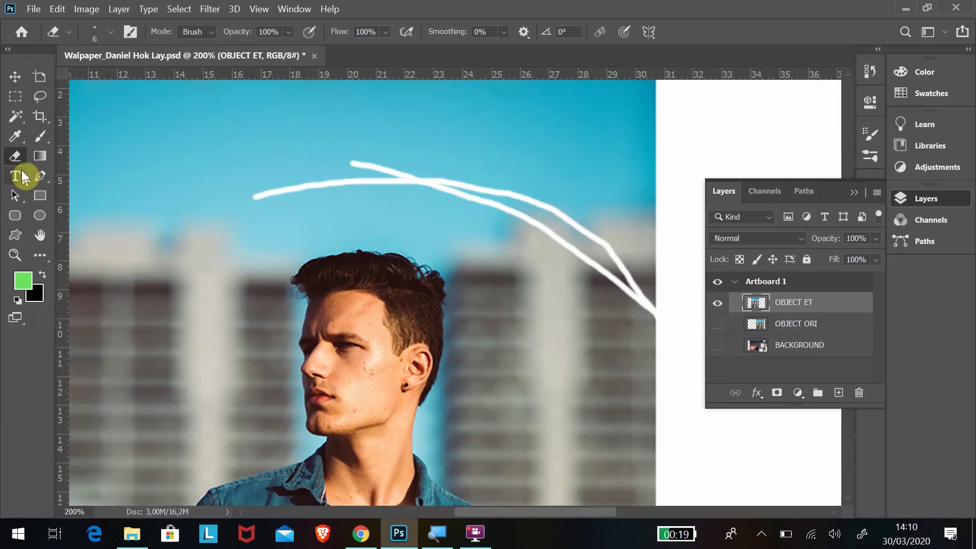
Enlarge the eraser to 50 px and erase a wide stroke across the sky.
click(111, 34)
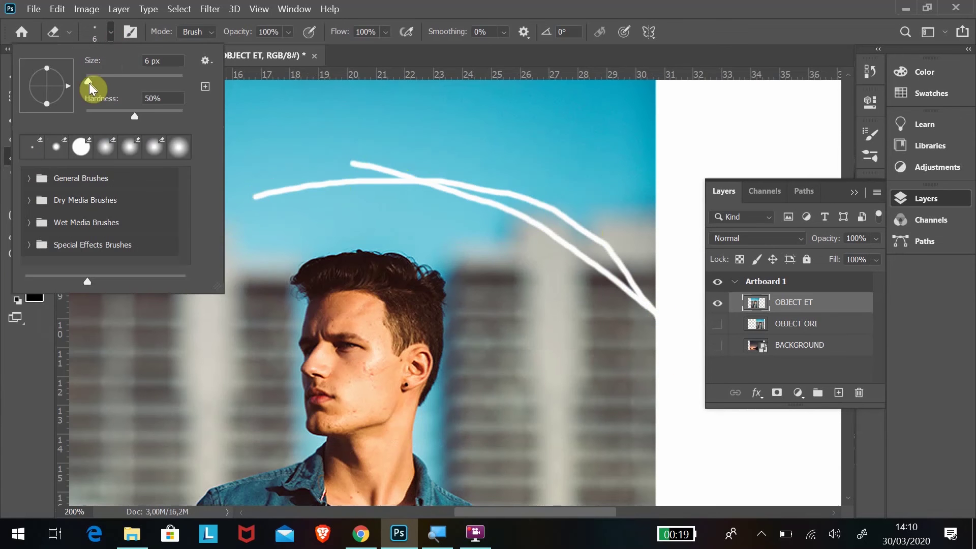
drag(89, 83, 109, 85)
mouse_move(267, 143)
mouse_down()
mouse_move(500, 206)
mouse_move(676, 349)
mouse_move(462, 221)
mouse_move(235, 196)
mouse_move(387, 182)
mouse_move(670, 309)
mouse_move(616, 252)
mouse_move(516, 279)
mouse_move(480, 235)
mouse_move(490, 349)
mouse_move(468, 410)
mouse_move(470, 440)
mouse_move(680, 428)
mouse_move(551, 270)
mouse_move(512, 398)
mouse_move(540, 362)
mouse_move(549, 383)
mouse_move(623, 386)
mouse_move(595, 342)
mouse_move(655, 388)
mouse_move(466, 260)
mouse_move(455, 242)
mouse_move(320, 207)
mouse_up()
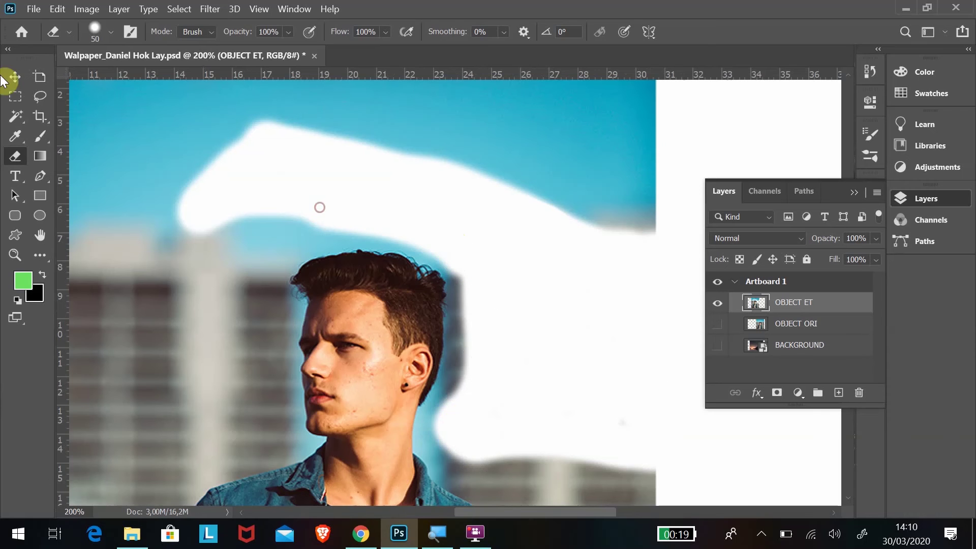
At 17 px, erase the halo along the hair and ear, undoing the stray stroke across the buildings.
click(108, 31)
drag(99, 76, 93, 76)
click(446, 266)
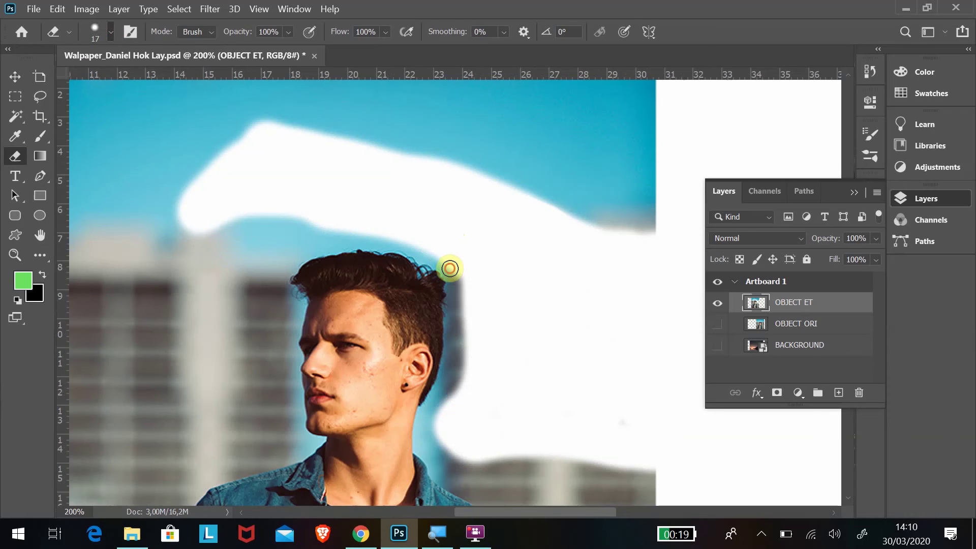
mouse_move(459, 293)
mouse_down()
mouse_move(455, 375)
mouse_move(439, 406)
mouse_up()
mouse_move(430, 446)
mouse_down()
mouse_move(465, 477)
mouse_move(438, 435)
mouse_move(456, 459)
mouse_move(671, 485)
mouse_up()
key(ctrl+z)
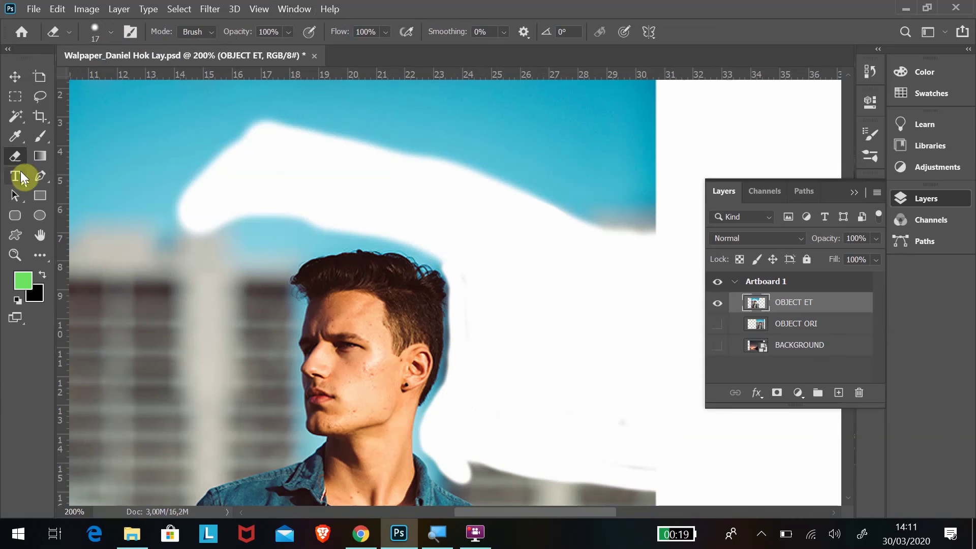
Switch the eraser to Pencil mode and erase a hard-edged spot in the sky.
click(211, 31)
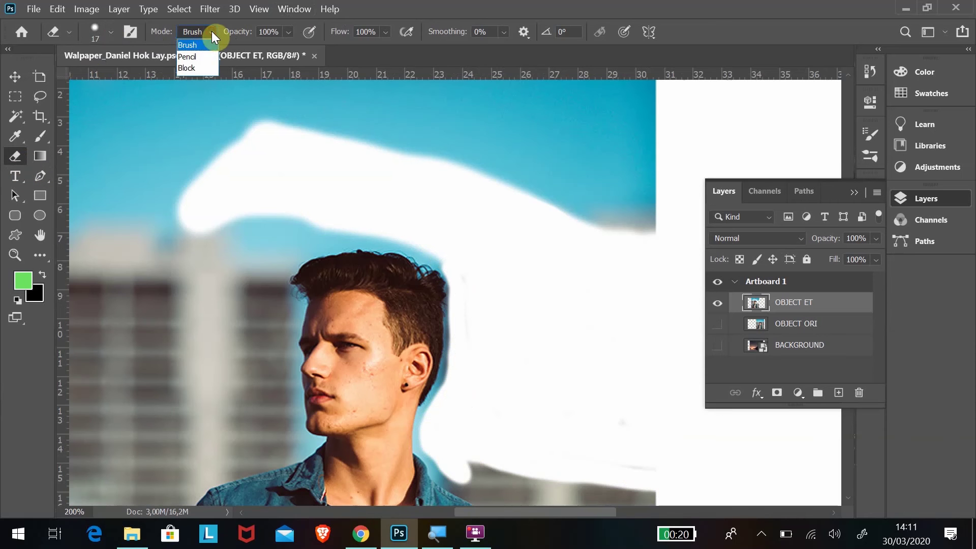
click(206, 58)
click(564, 161)
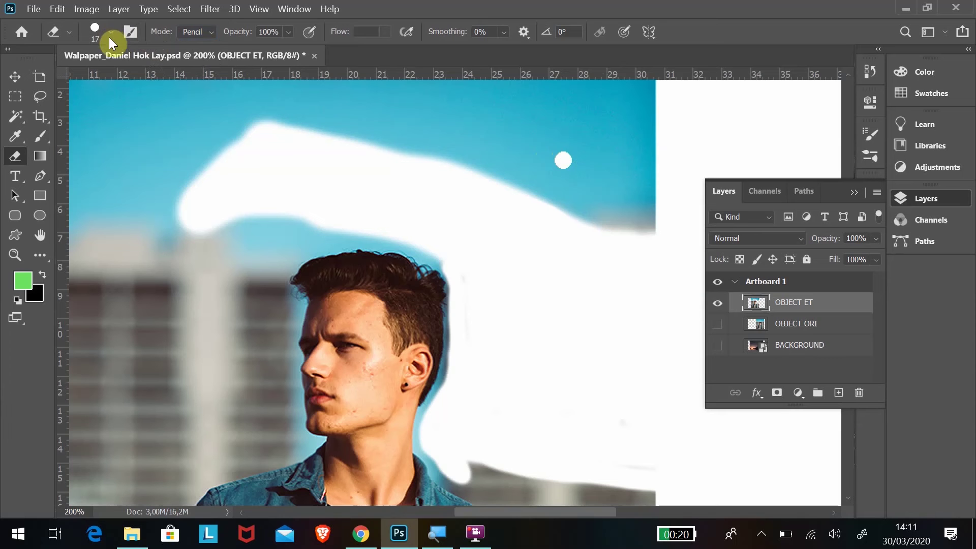
Return to Brush mode at 61 px and erase two soft spots in the blue sky.
click(211, 32)
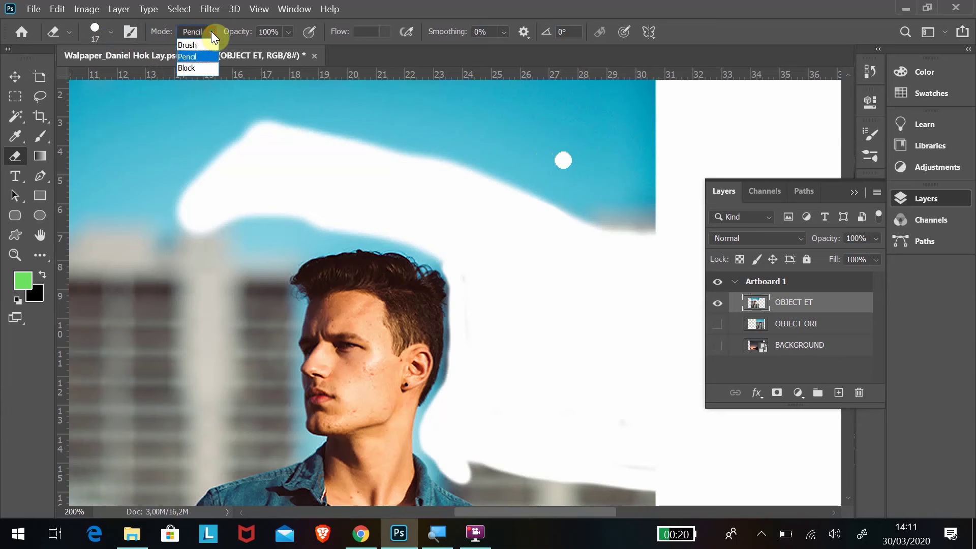
click(198, 45)
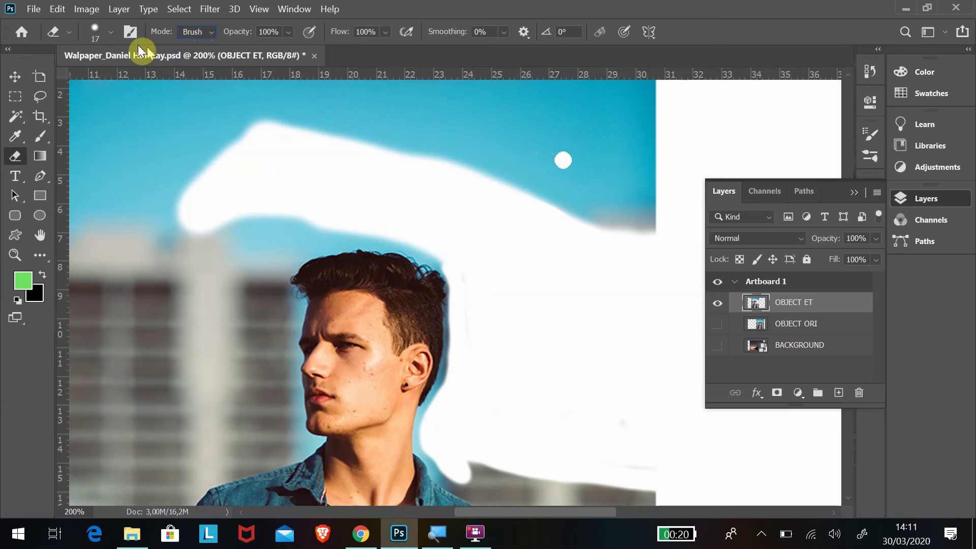
click(111, 32)
drag(96, 81, 115, 81)
click(502, 133)
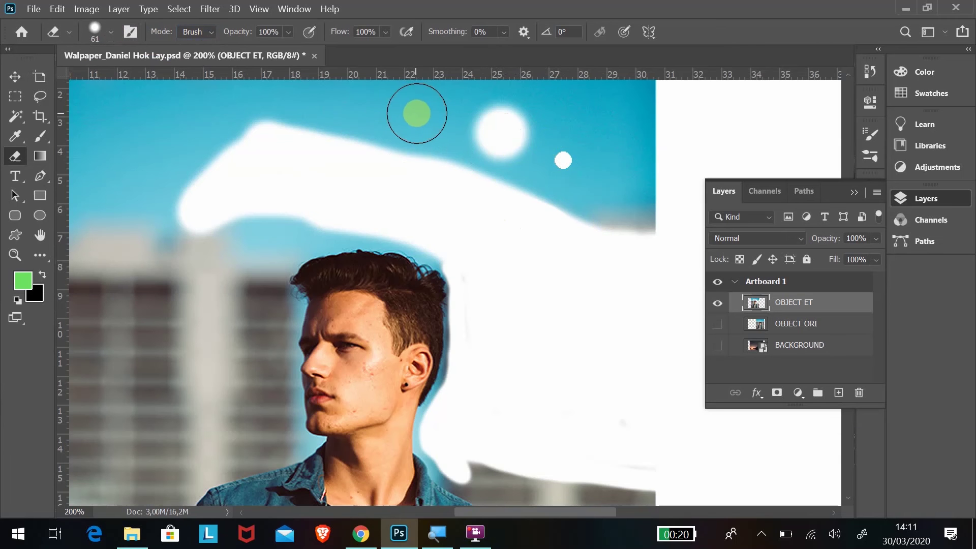
click(416, 112)
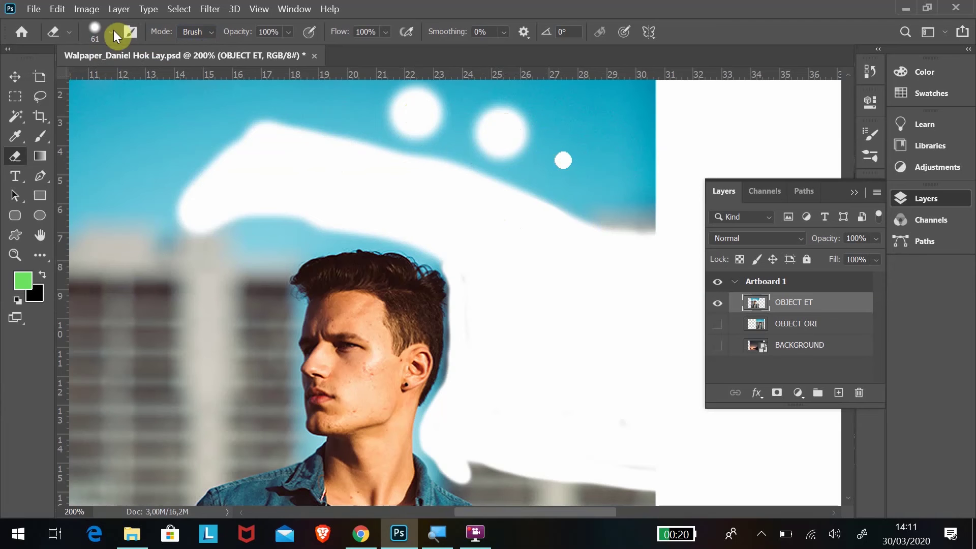
Make the eraser hard-edged and erase hard circles in the sky and left of the face.
click(212, 32)
click(197, 56)
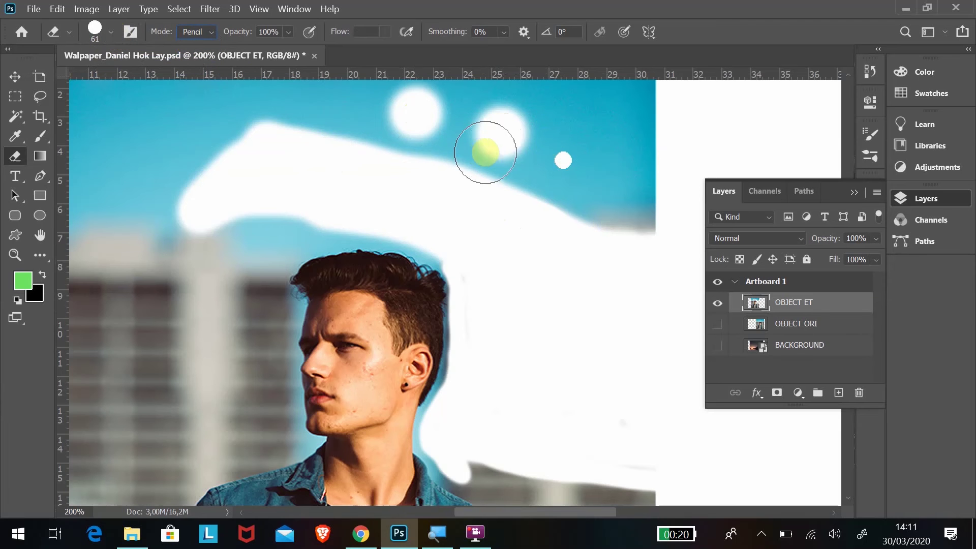
click(339, 113)
click(250, 241)
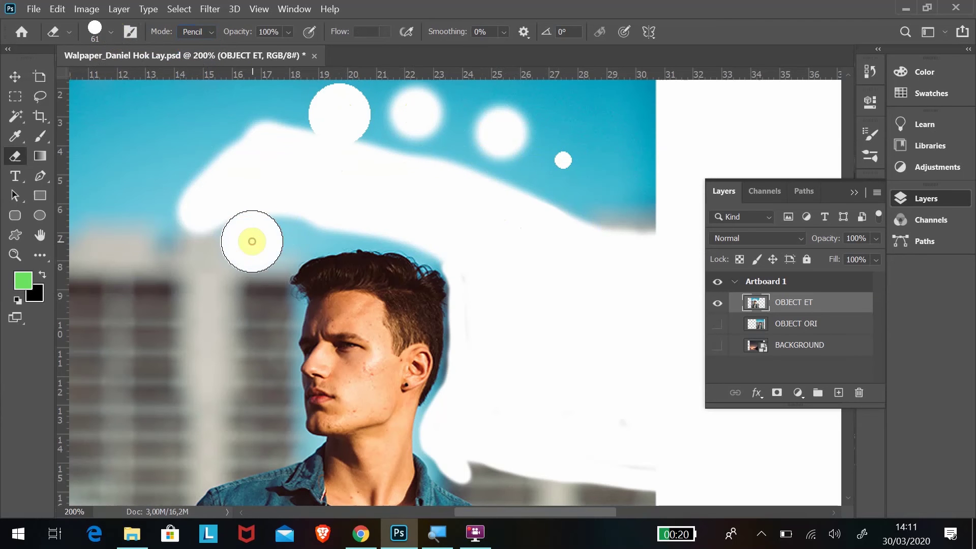
click(248, 321)
click(258, 408)
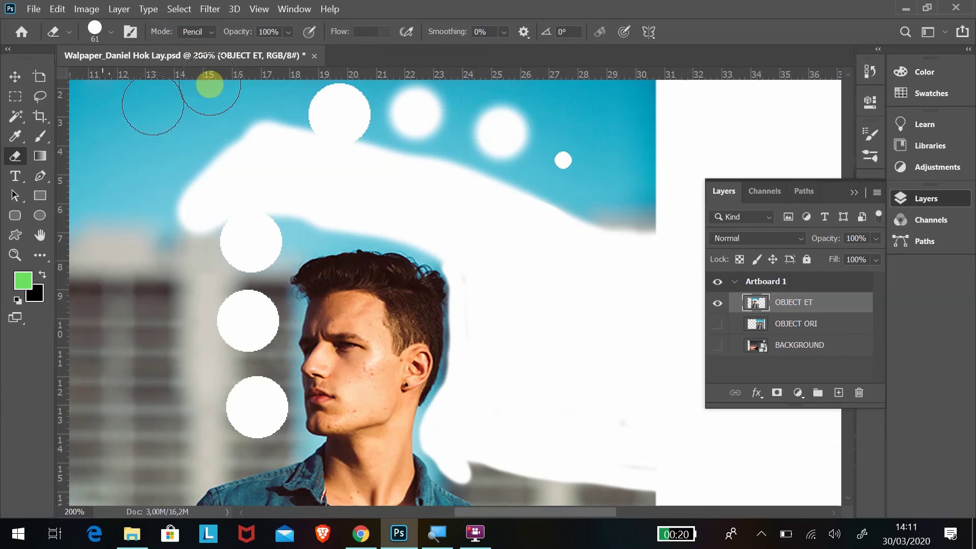
Switch the eraser to Block mode and erase bands over the sky and left of the face.
click(208, 32)
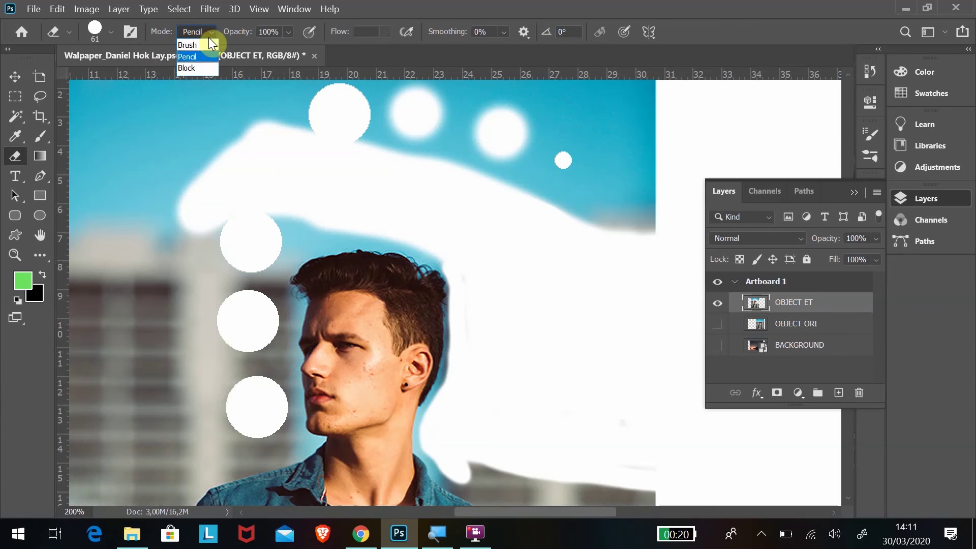
click(199, 69)
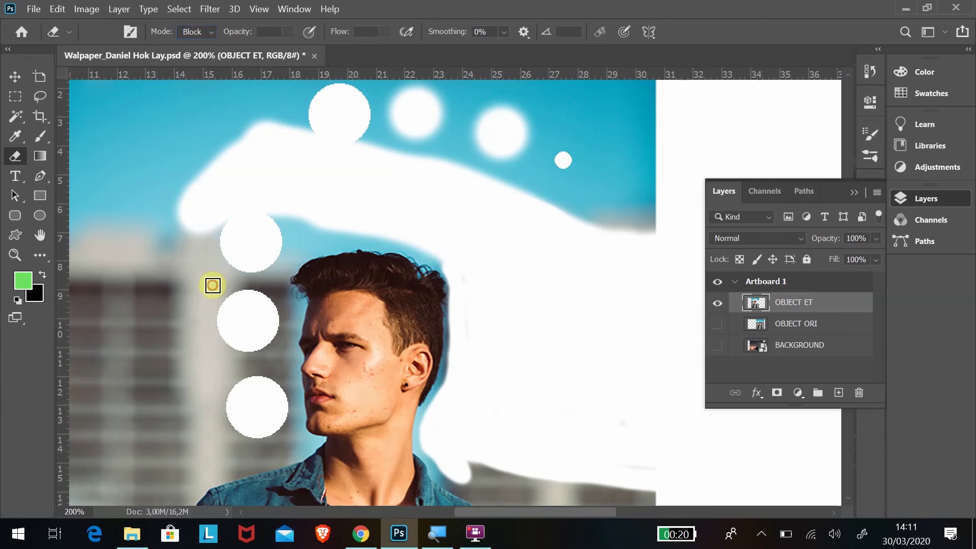
mouse_move(220, 308)
mouse_down()
mouse_move(299, 227)
mouse_move(263, 211)
mouse_up()
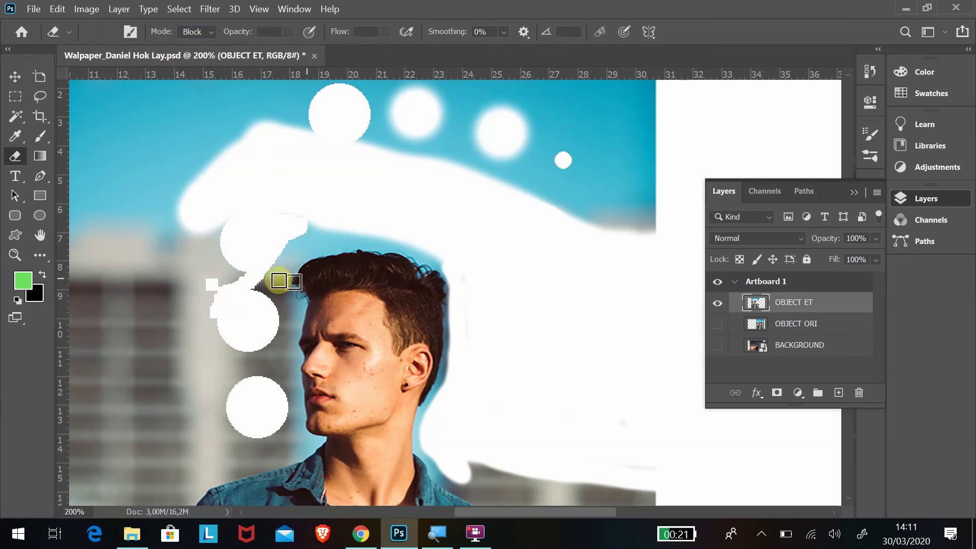
scroll(269, 260, up, 3)
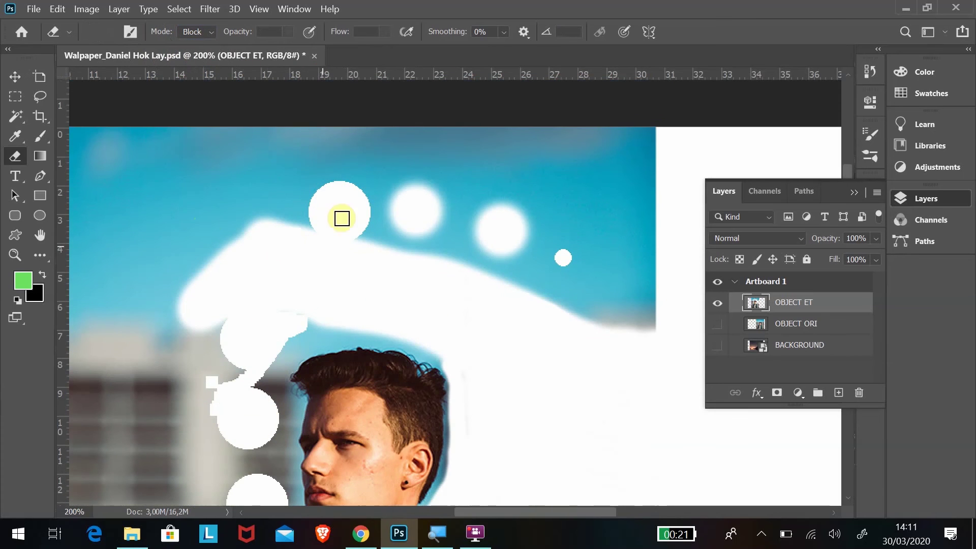
mouse_move(626, 292)
mouse_down()
mouse_move(623, 322)
mouse_move(386, 232)
mouse_move(312, 234)
mouse_up()
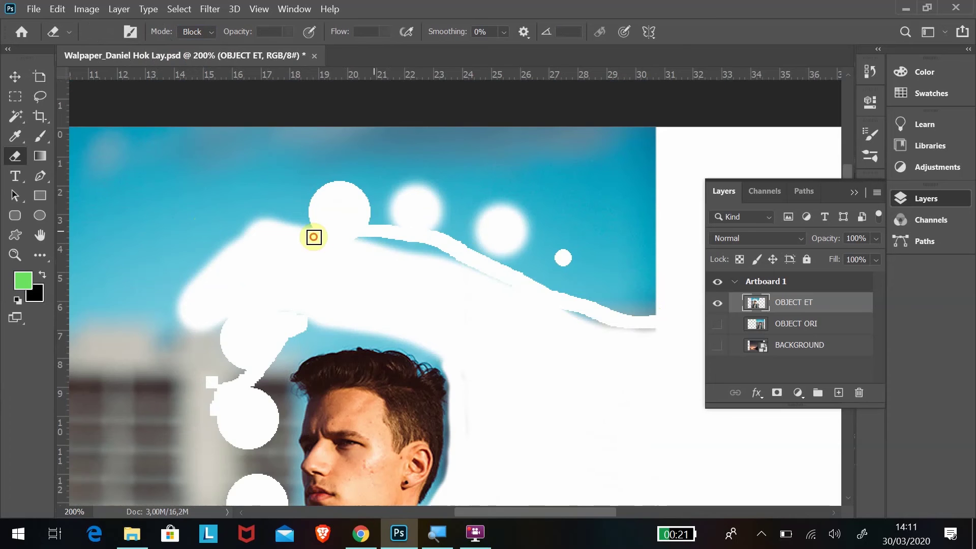
scroll(313, 228, down, 5)
mouse_move(281, 186)
mouse_down()
mouse_move(266, 249)
mouse_move(263, 226)
mouse_move(287, 389)
mouse_move(285, 399)
mouse_move(234, 409)
mouse_move(283, 384)
mouse_move(245, 413)
mouse_move(248, 329)
mouse_move(264, 311)
mouse_up()
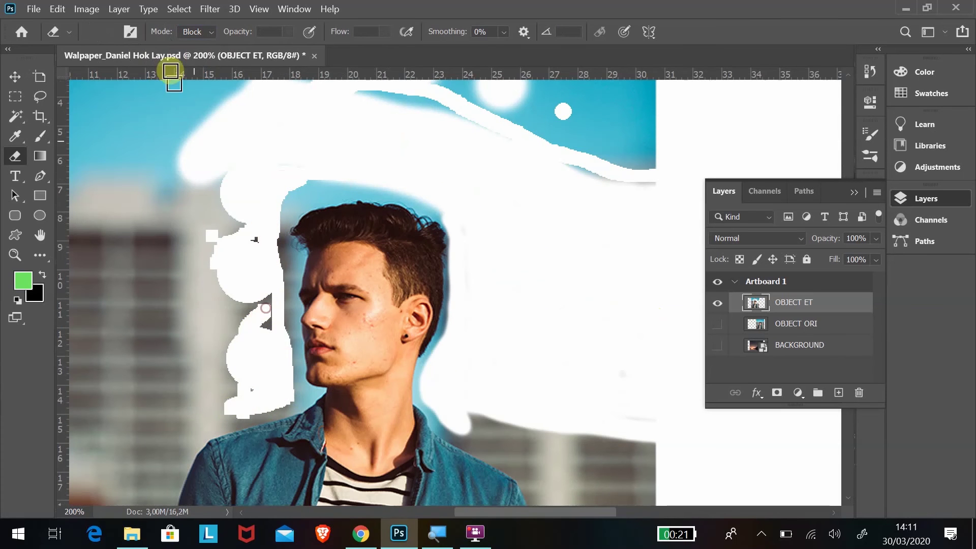
Set the eraser back to Brush mode and erase the area left of the white blobs.
click(210, 32)
click(207, 43)
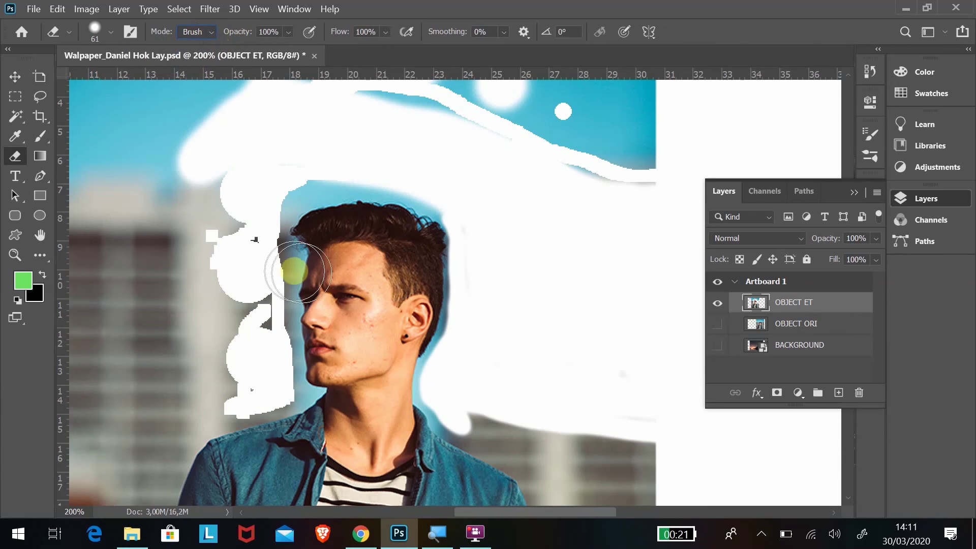
mouse_move(196, 328)
mouse_down()
mouse_move(258, 279)
mouse_move(257, 217)
mouse_move(224, 211)
mouse_up()
At 21 px, erase background left of the collar and head, leaving a spot on the eye.
click(110, 32)
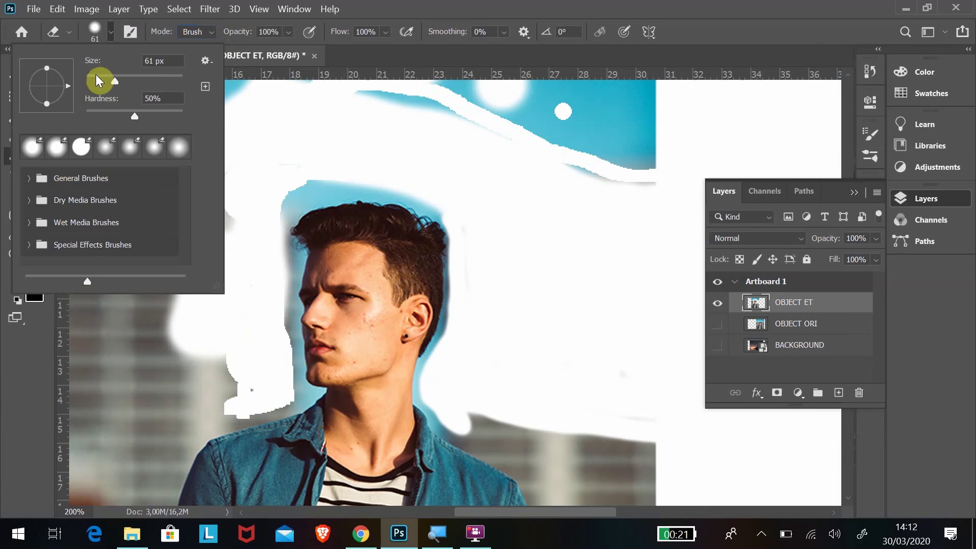
click(95, 76)
mouse_move(288, 402)
mouse_down()
mouse_move(258, 408)
mouse_move(242, 356)
mouse_move(229, 374)
mouse_move(263, 410)
mouse_move(214, 410)
mouse_up()
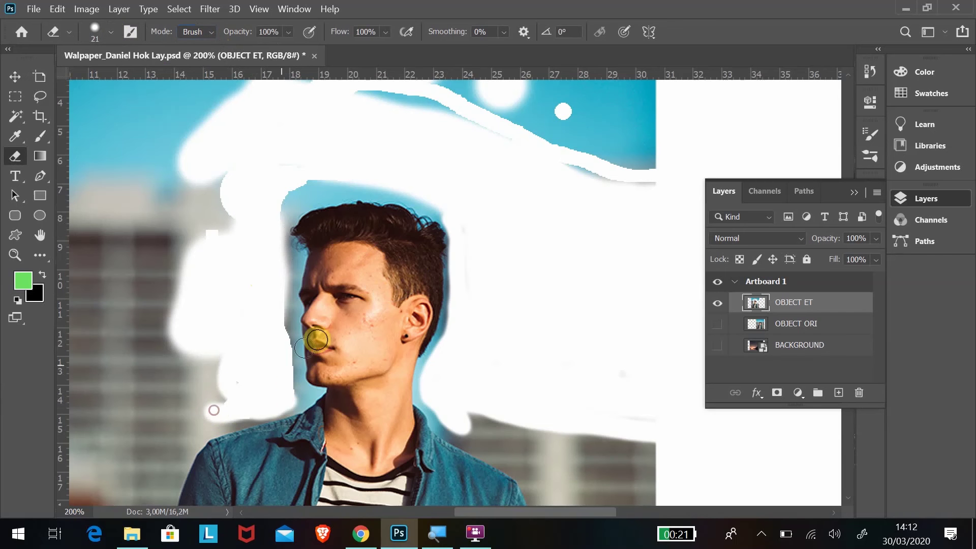
click(342, 289)
scroll(187, 330, down, 5)
scroll(227, 275, down, 2)
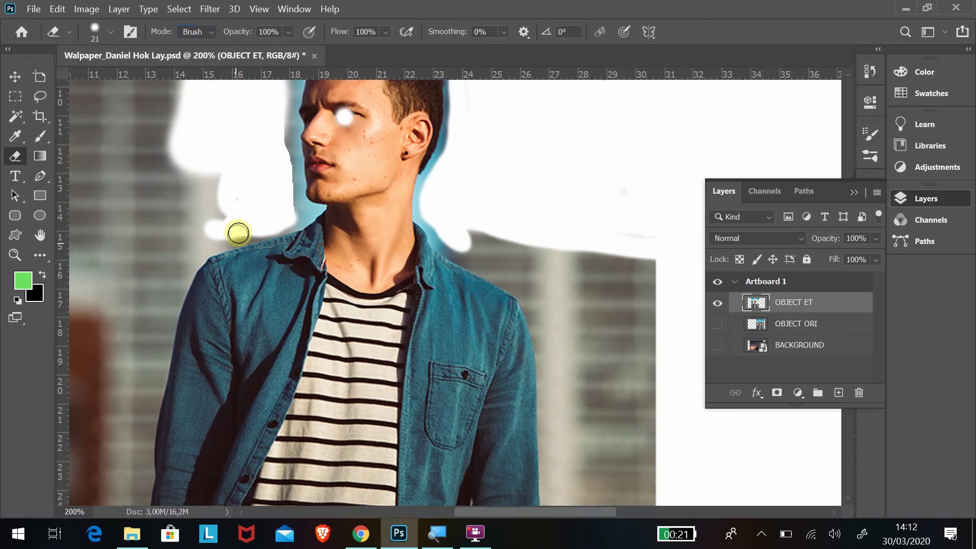
mouse_move(235, 229)
mouse_down()
mouse_move(184, 255)
mouse_move(150, 334)
mouse_move(129, 503)
mouse_move(135, 333)
mouse_move(134, 359)
mouse_move(222, 166)
mouse_move(219, 217)
mouse_move(211, 180)
mouse_move(150, 259)
mouse_move(117, 328)
mouse_move(183, 199)
mouse_move(207, 202)
mouse_up()
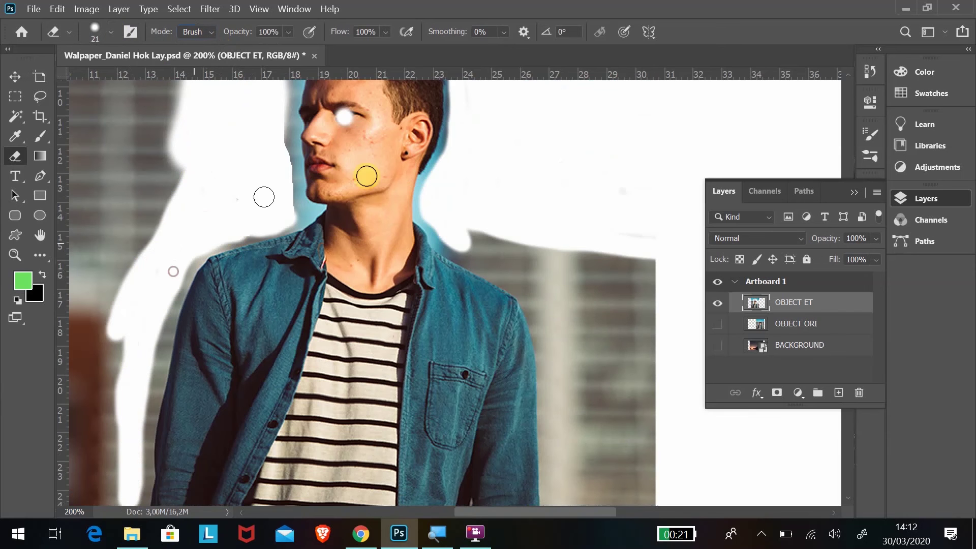
scroll(364, 244, up, 3)
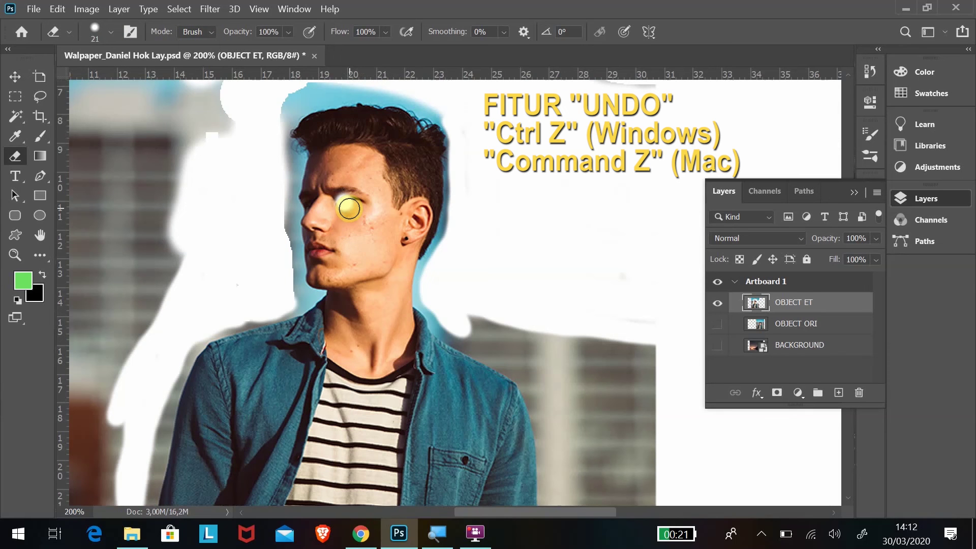
Undo the last three erase strokes, including the eye spot, and re-erase between the white spots.
key(ctrl+z)
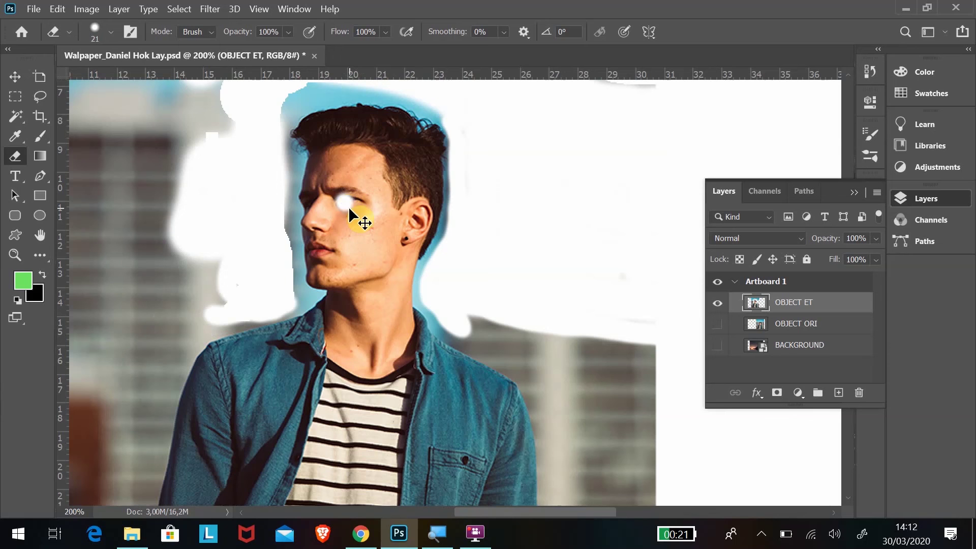
key(ctrl+z)
key(ctrl+z)
key(ctrl+z)
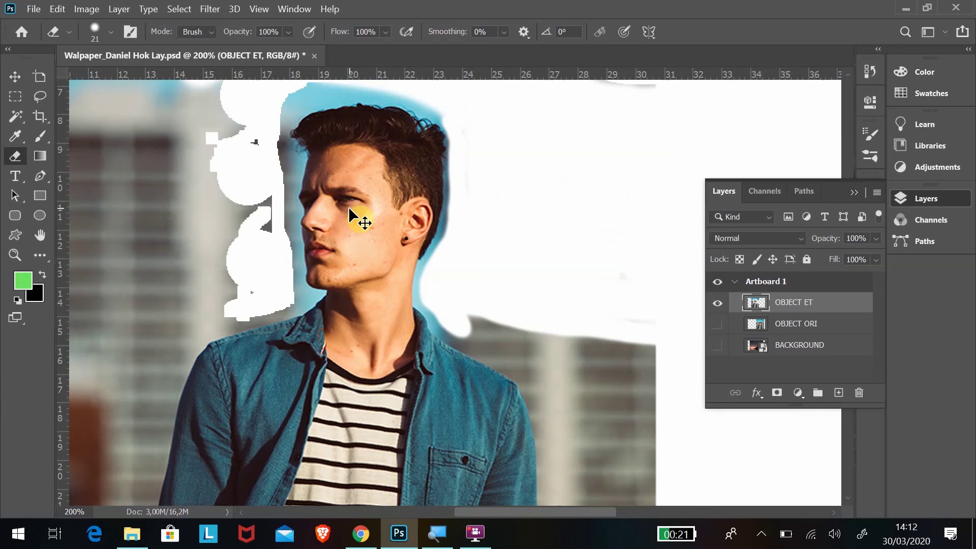
key(ctrl+z)
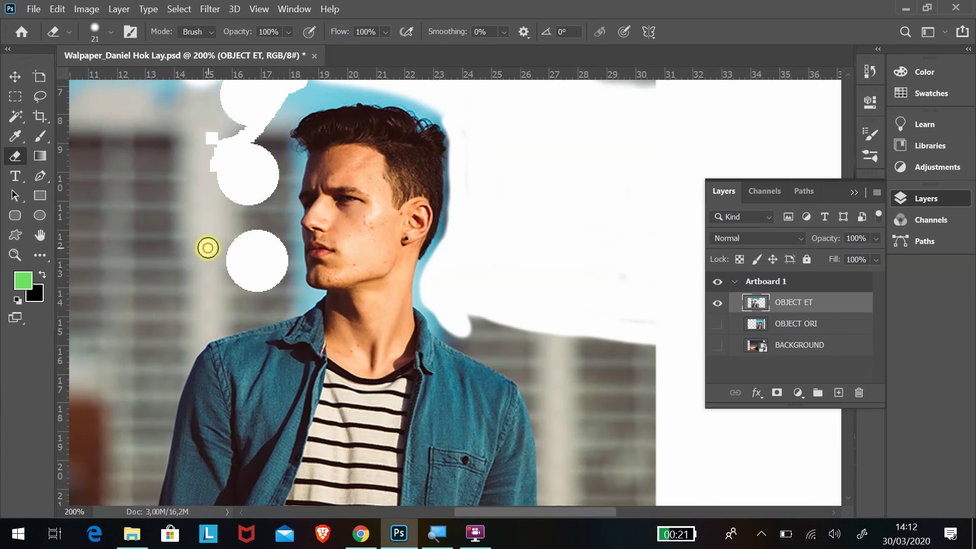
mouse_move(208, 248)
mouse_down()
mouse_move(238, 247)
mouse_move(234, 189)
mouse_move(217, 289)
mouse_move(227, 245)
mouse_move(240, 233)
mouse_move(245, 252)
mouse_move(256, 249)
mouse_move(276, 223)
mouse_move(272, 161)
mouse_move(244, 112)
mouse_move(209, 160)
mouse_move(205, 131)
mouse_move(216, 148)
mouse_move(223, 129)
mouse_move(220, 201)
mouse_move(213, 159)
mouse_move(208, 200)
mouse_move(242, 280)
mouse_move(272, 290)
mouse_move(288, 165)
mouse_move(283, 206)
mouse_move(298, 297)
mouse_move(281, 303)
mouse_move(285, 294)
mouse_move(277, 300)
mouse_move(235, 276)
mouse_move(261, 303)
mouse_up()
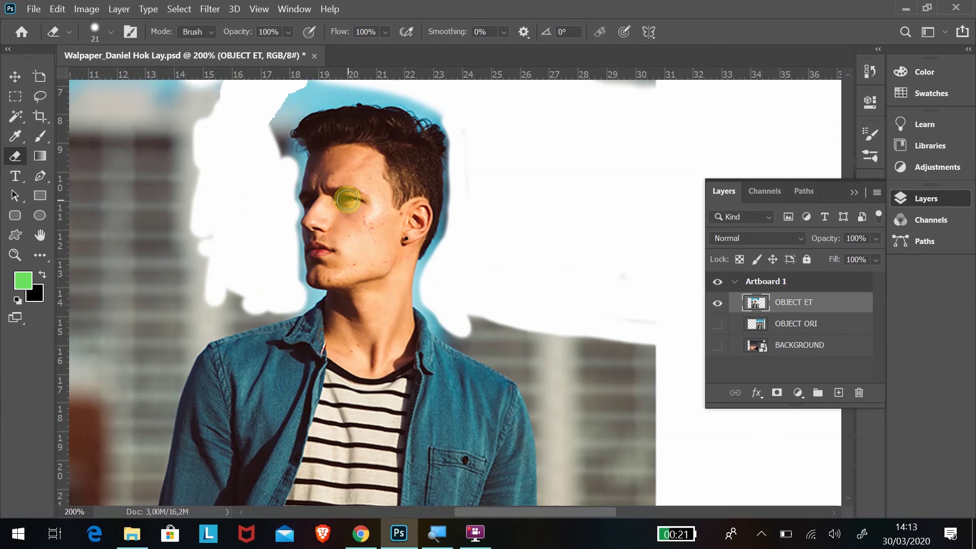
Erase the background along the arm and shoulder, then show the History panel.
scroll(368, 202, down, 5)
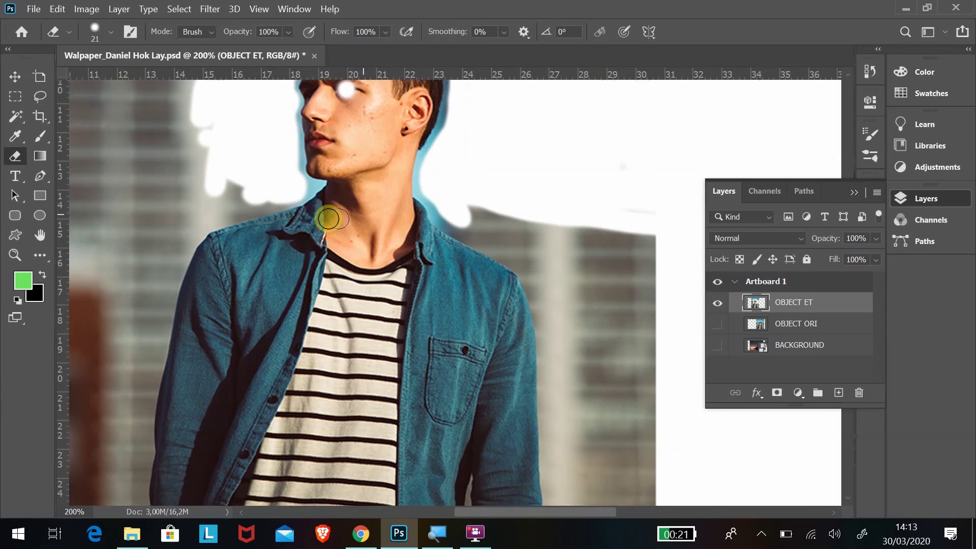
mouse_move(276, 192)
mouse_down()
mouse_move(226, 195)
mouse_move(191, 212)
mouse_move(123, 394)
mouse_move(181, 187)
mouse_up()
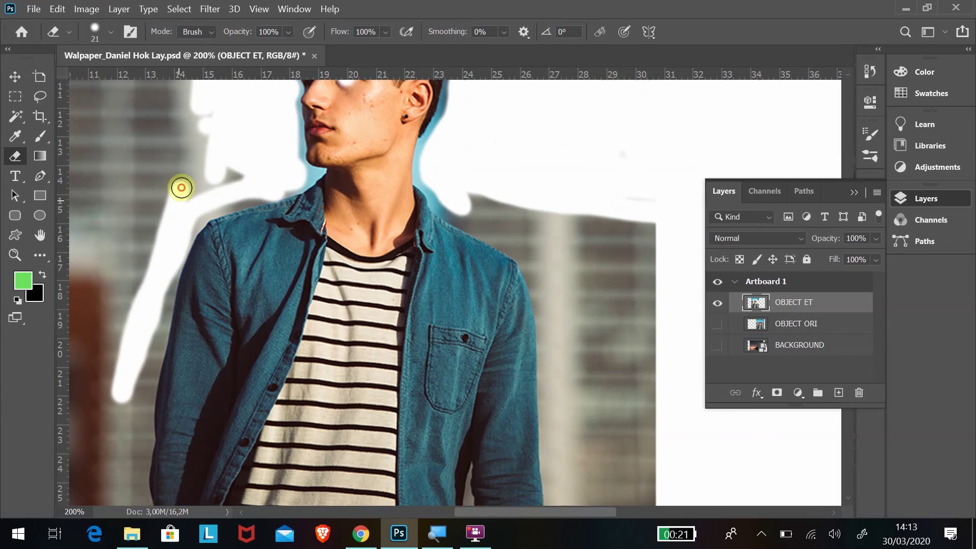
mouse_move(512, 233)
mouse_down()
mouse_move(453, 200)
mouse_move(581, 224)
mouse_move(497, 226)
mouse_up()
scroll(341, 106, up, 1)
scroll(341, 108, up, 2)
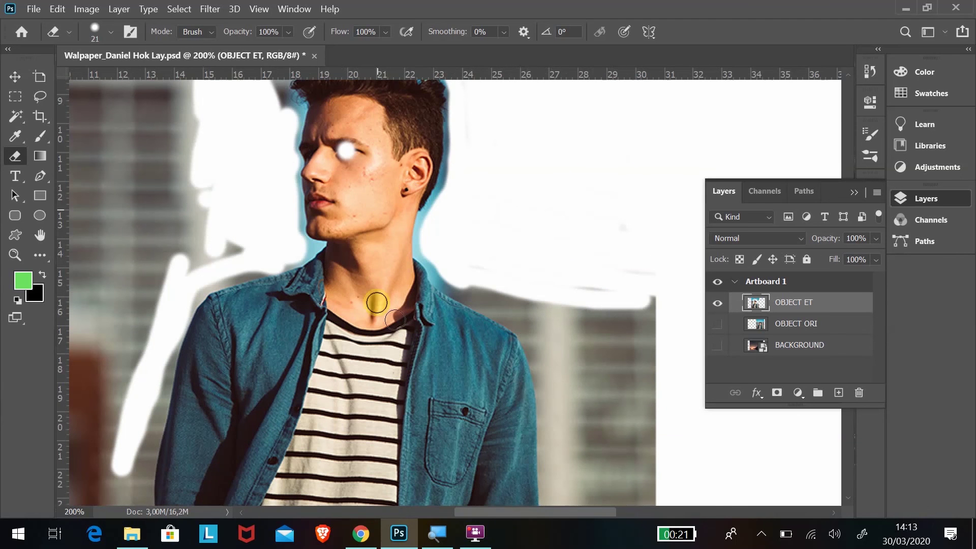
click(870, 73)
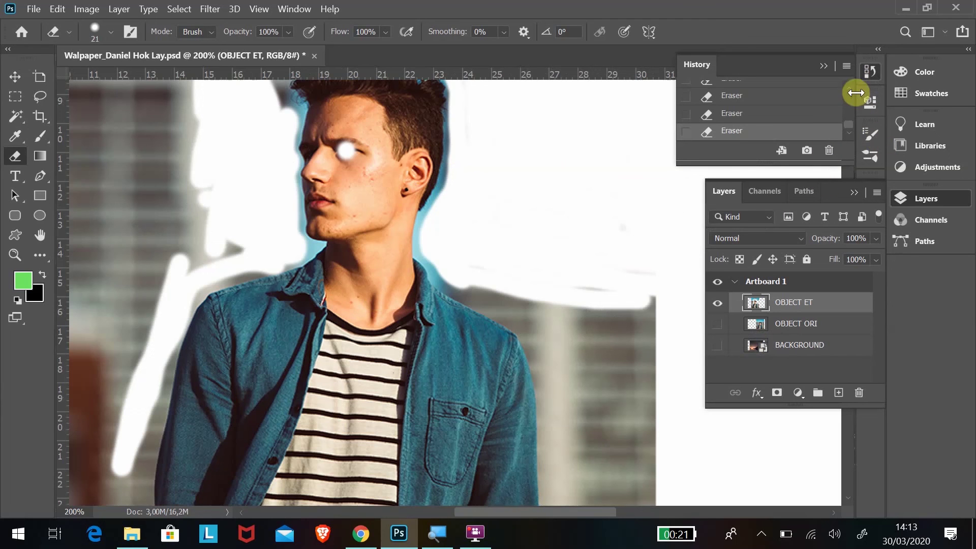
Step back in History to drop the eye spot, then erase background right of the shoulder.
click(732, 114)
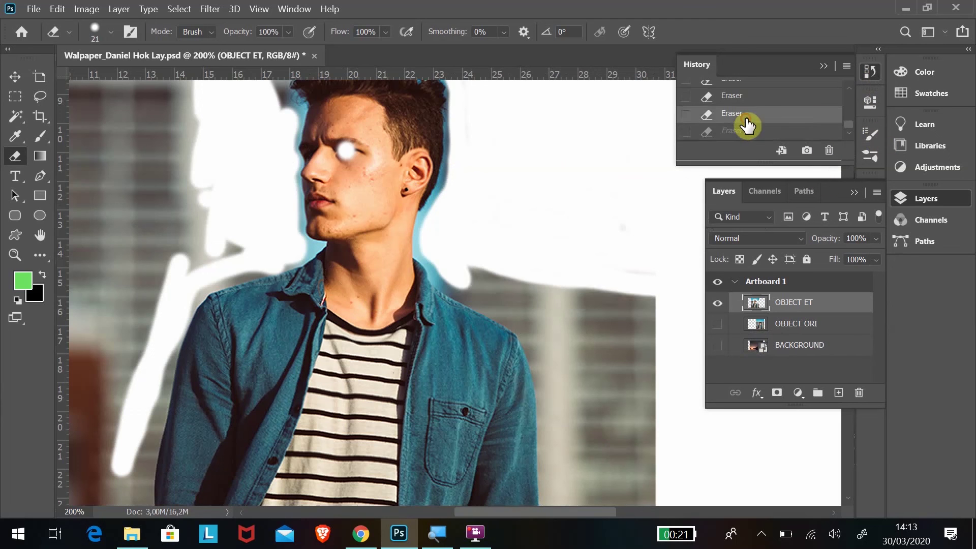
click(754, 100)
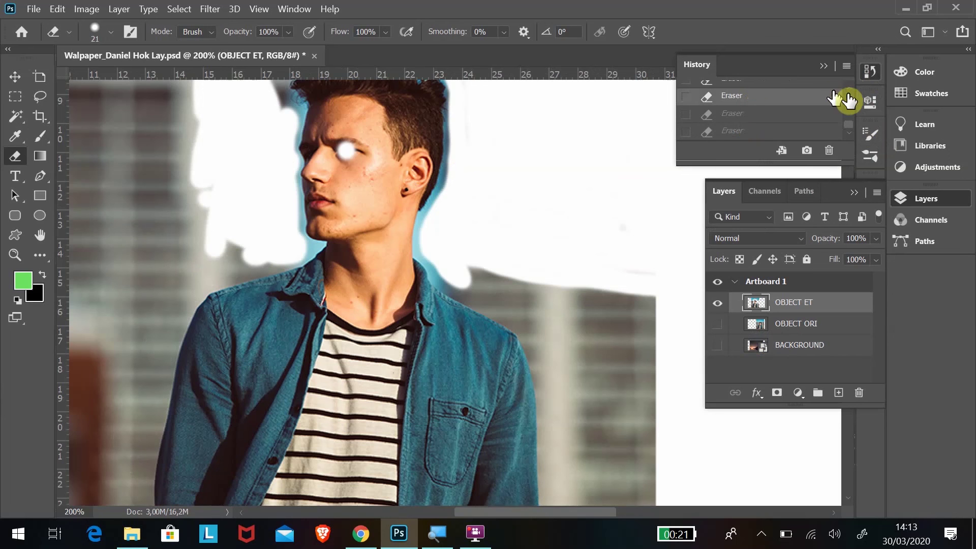
click(758, 115)
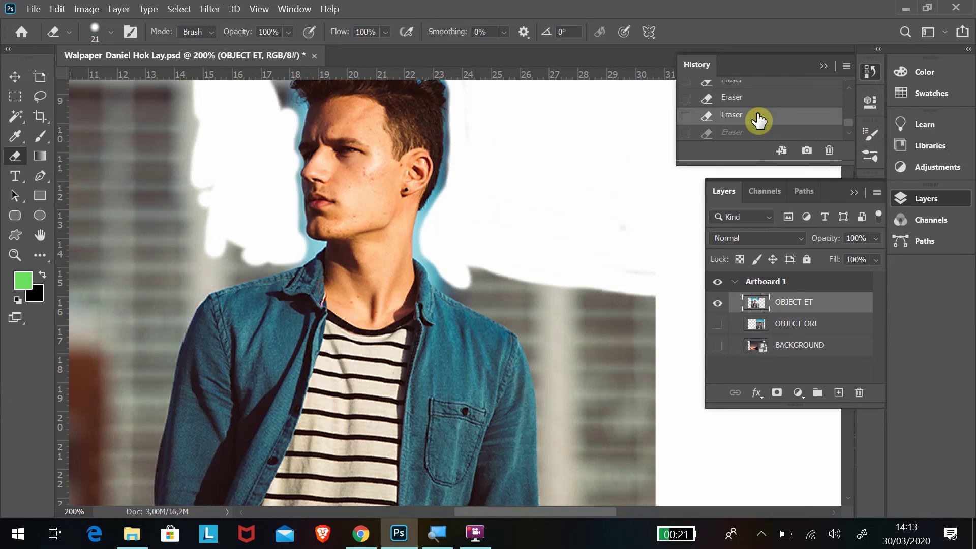
click(759, 133)
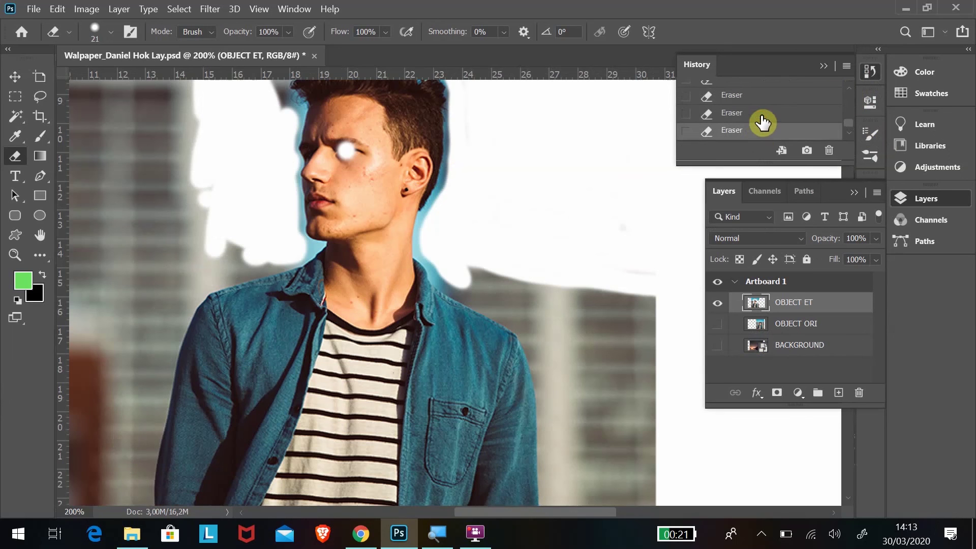
click(761, 116)
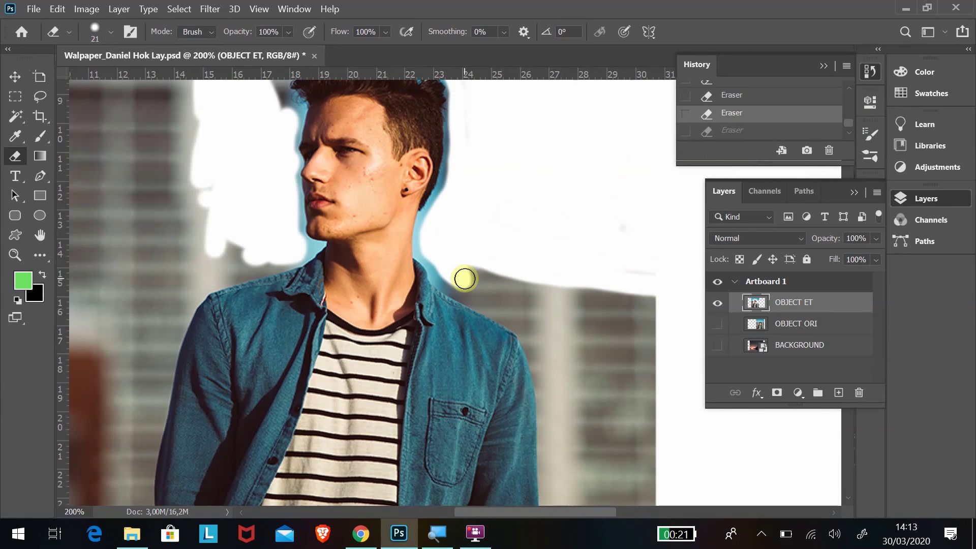
scroll(464, 279, down, 3)
mouse_move(451, 176)
mouse_down()
mouse_move(521, 208)
mouse_move(458, 194)
mouse_move(539, 250)
mouse_move(574, 465)
mouse_move(653, 488)
mouse_move(665, 382)
mouse_move(660, 207)
mouse_move(637, 362)
mouse_move(642, 428)
mouse_move(645, 286)
mouse_move(660, 462)
mouse_move(657, 290)
mouse_move(639, 250)
mouse_move(637, 316)
mouse_up()
Zoom out and erase the remaining background patches around the figure.
key(ctrl+minus)
key(ctrl+minus)
drag(529, 511, 498, 512)
drag(276, 247, 216, 373)
click(111, 32)
mouse_move(205, 233)
mouse_down()
mouse_move(247, 223)
mouse_move(206, 348)
mouse_up()
scroll(366, 211, up, 4)
drag(366, 218, 378, 448)
Zoom in on the head, shrink the eraser to 18 px, and clean the blue halo around the hair.
key(z)
mouse_move(292, 286)
mouse_down()
mouse_move(429, 403)
mouse_move(395, 379)
mouse_up()
click(111, 32)
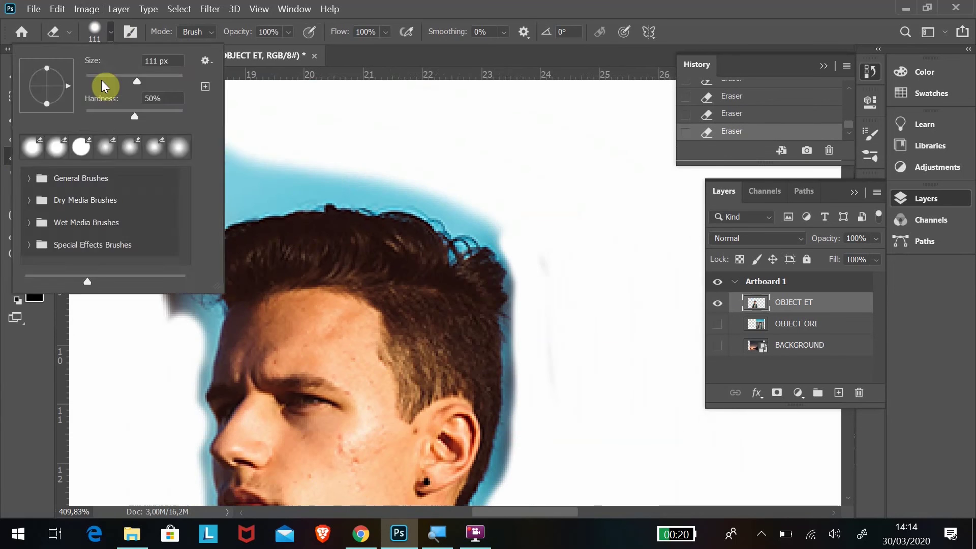
click(101, 81)
drag(325, 164, 168, 300)
click(110, 32)
click(95, 80)
mouse_move(497, 231)
mouse_down()
mouse_move(314, 187)
mouse_move(182, 370)
mouse_move(188, 406)
mouse_up()
scroll(188, 199, down, 4)
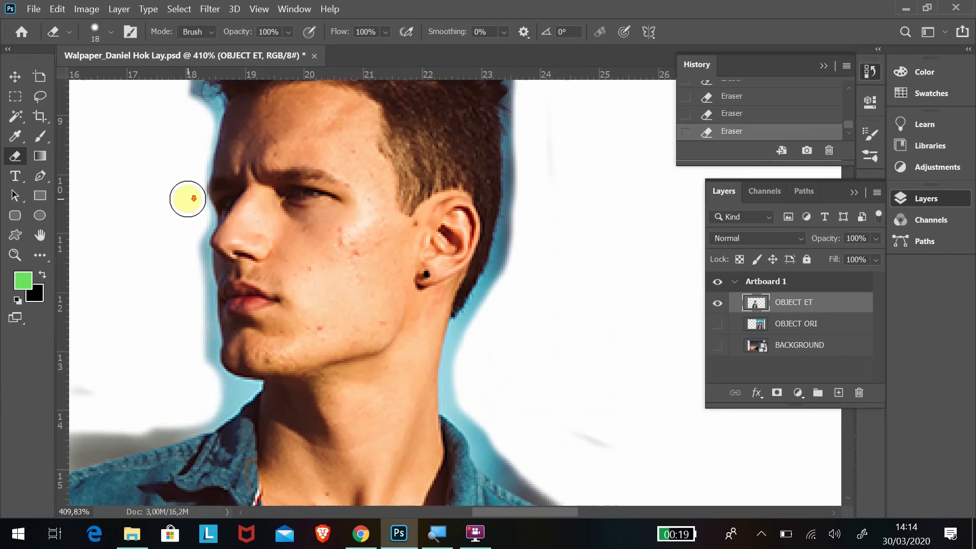
scroll(188, 199, down, 1)
mouse_move(189, 237)
mouse_down()
mouse_move(202, 316)
mouse_move(101, 402)
mouse_up()
Clean the halo along the jaw, torso and sleeves, then zoom out to the whole figure.
key(ctrl+minus)
key(ctrl+minus)
key(ctrl+minus)
scroll(282, 330, down, 4)
drag(244, 215, 180, 404)
scroll(180, 404, down, 5)
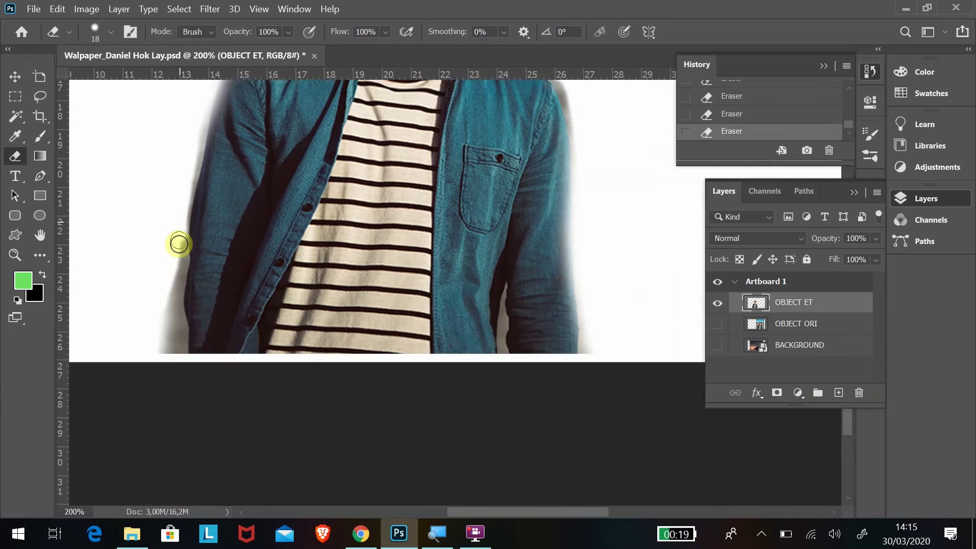
drag(179, 244, 160, 341)
scroll(176, 242, up, 5)
mouse_move(579, 375)
mouse_down()
mouse_move(542, 286)
mouse_move(497, 255)
mouse_move(473, 165)
mouse_move(474, 138)
mouse_up()
scroll(478, 147, up, 2)
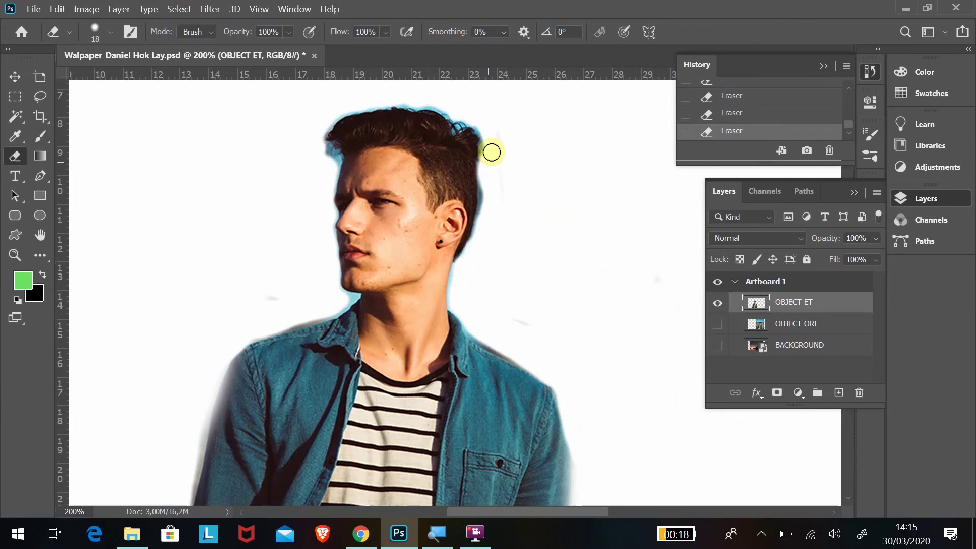
scroll(327, 211, down, 2)
key(ctrl+minus)
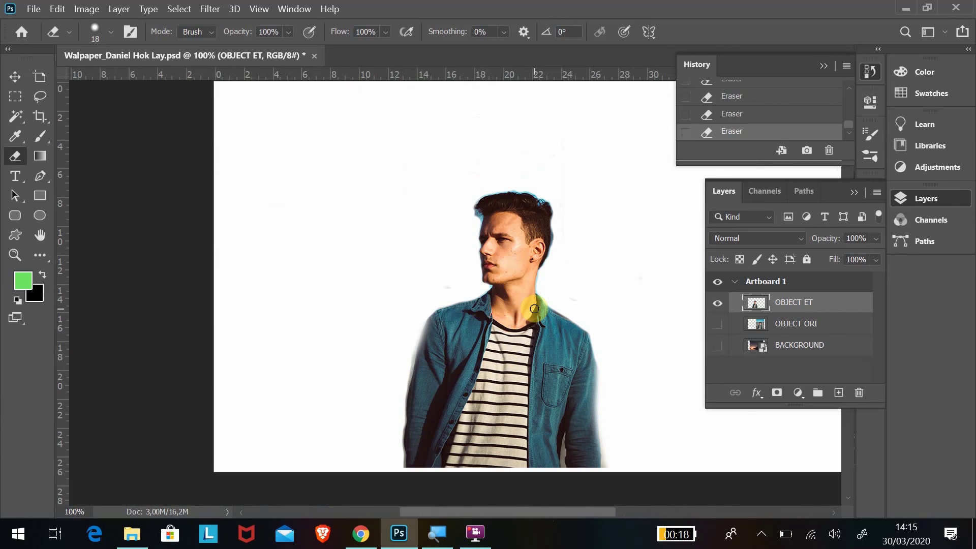
Show the BACKGROUND layer and move the OBJECT ET man about 3.6 cm left.
click(717, 346)
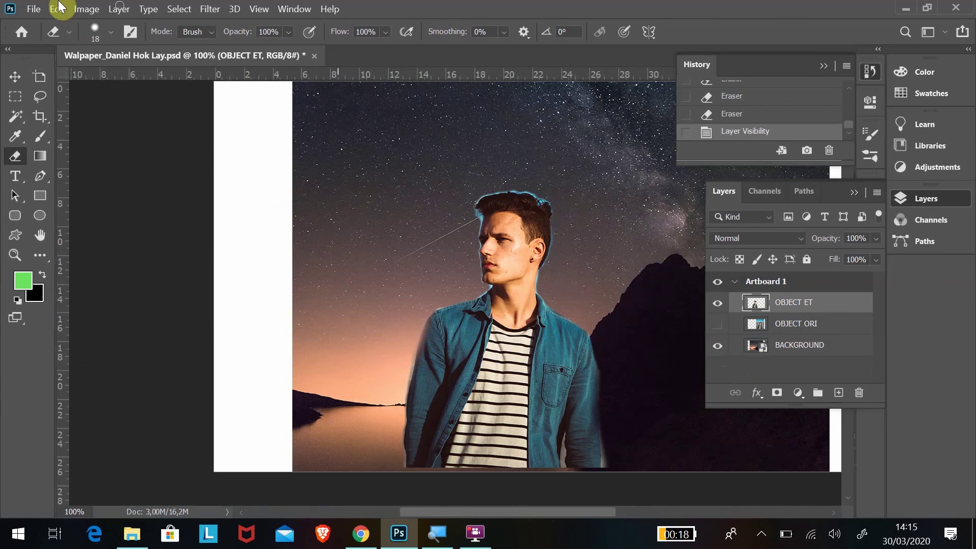
click(21, 81)
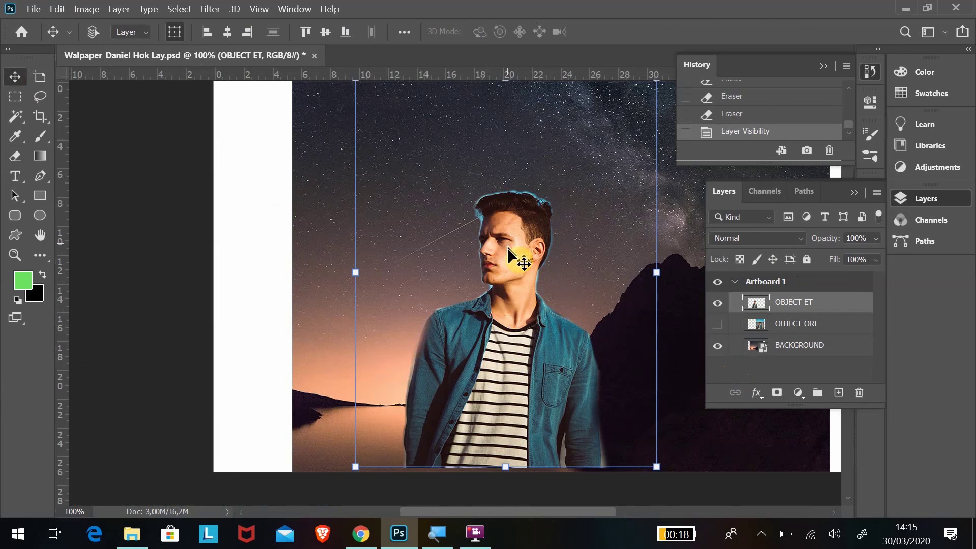
drag(508, 248, 454, 251)
Shift the BACKGROUND layer left as well and zoom out to the whole artboard.
click(742, 341)
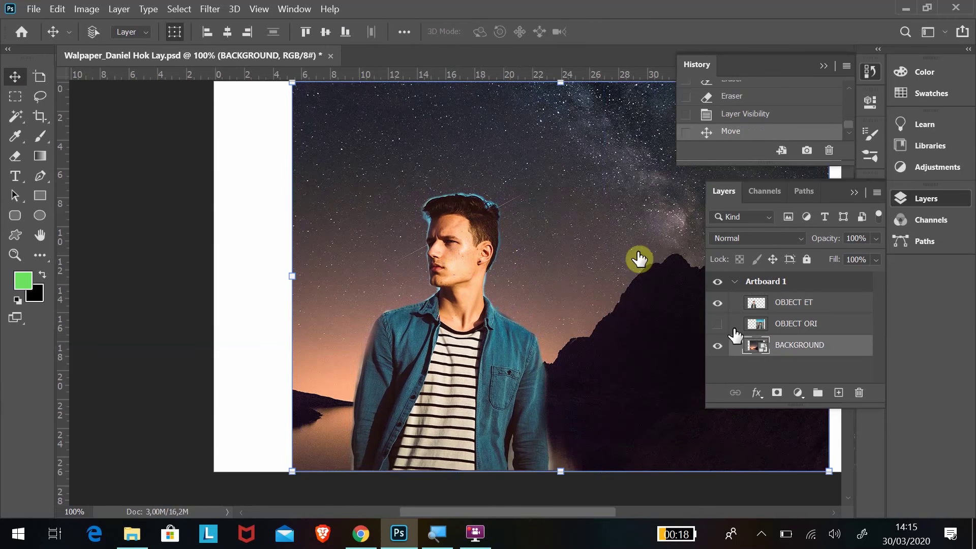
drag(581, 203, 530, 198)
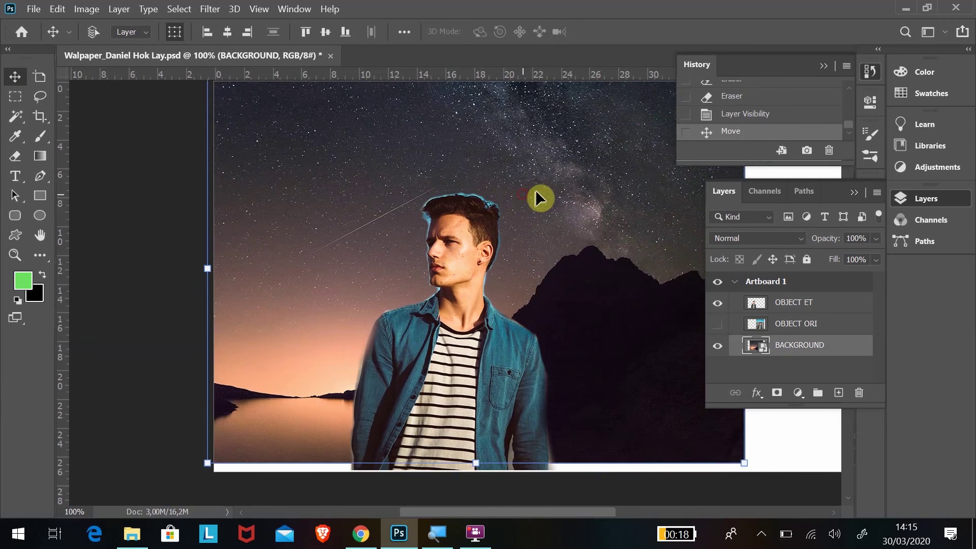
scroll(537, 196, up, 3)
key(ctrl+minus)
key(ctrl+minus)
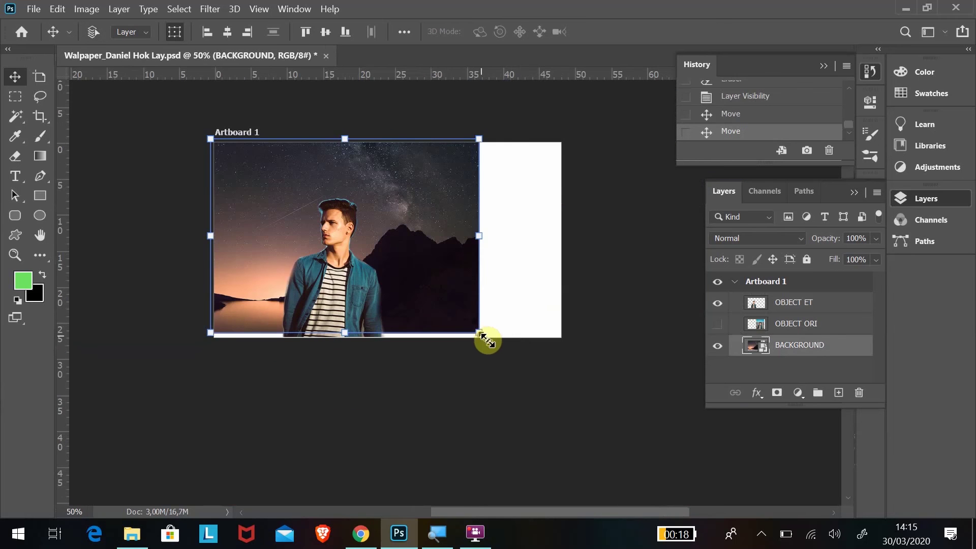
Scale the night-sky BACKGROUND up to fill the artboard's width and apply the transform.
drag(486, 339, 564, 417)
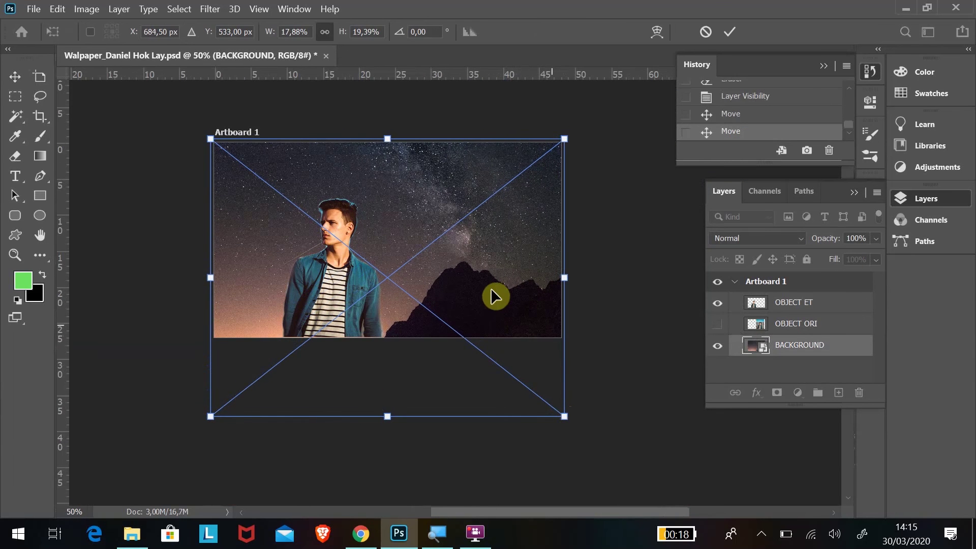
drag(491, 288, 491, 261)
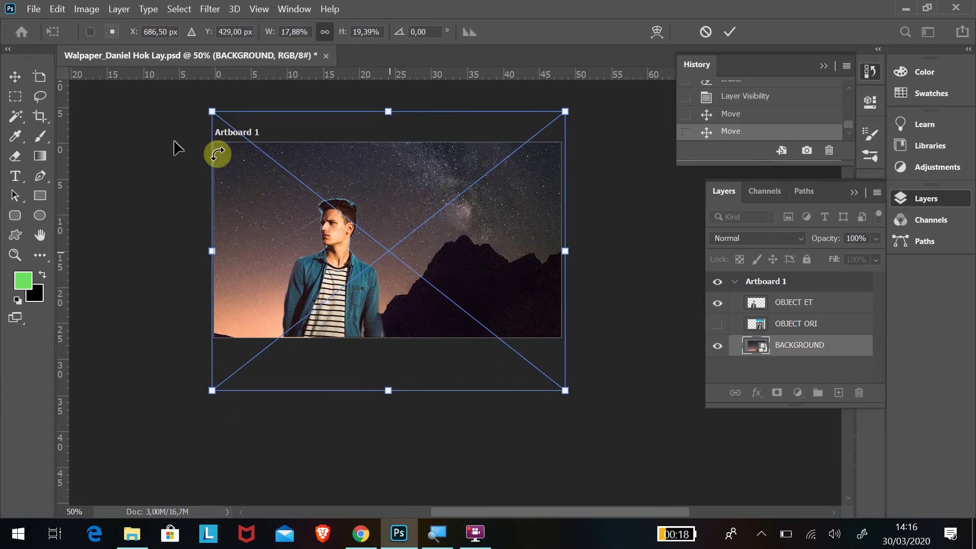
click(17, 77)
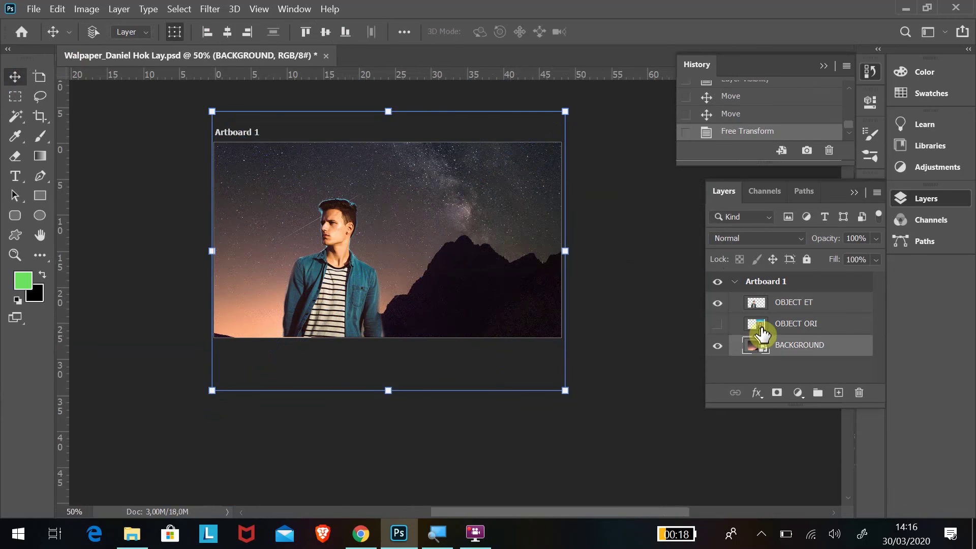
Move the OBJECT ET man about 7 cm further left on the artboard.
click(326, 261)
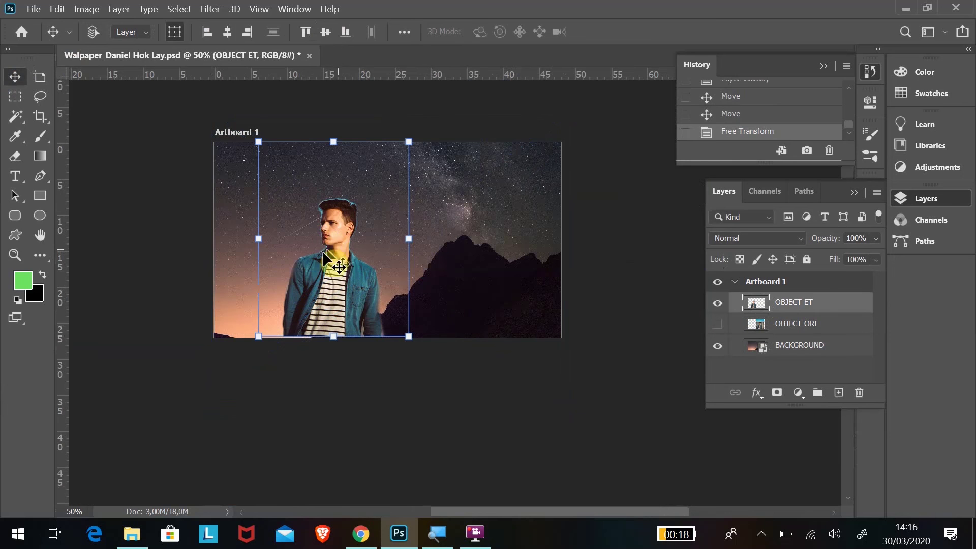
drag(321, 262, 282, 261)
click(15, 254)
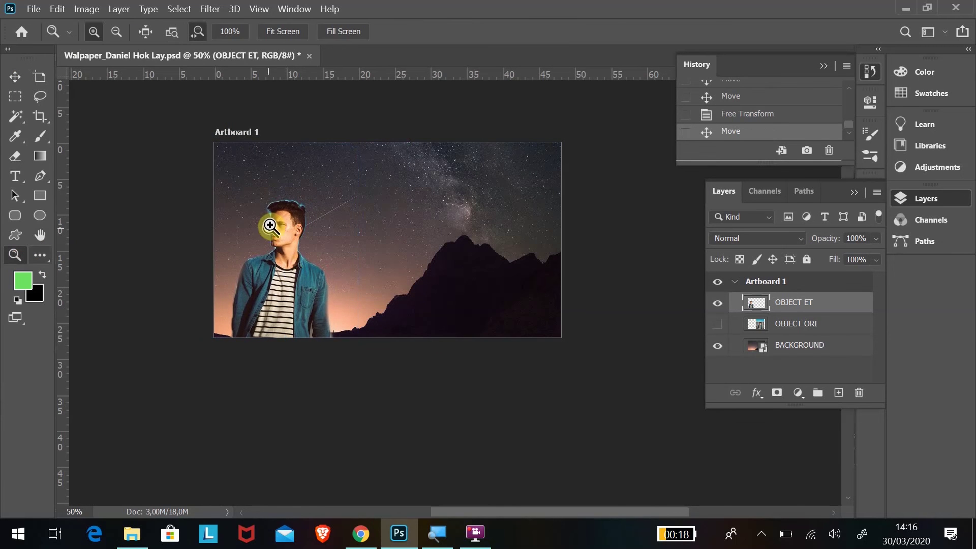
Zoom in on the man's head and erase the blue glow at the hair's left edge.
drag(270, 218, 376, 254)
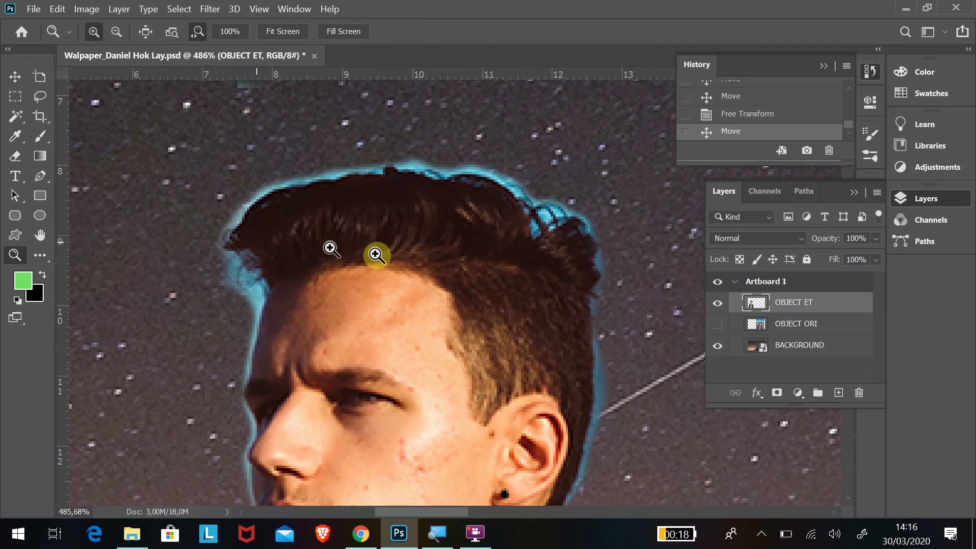
click(15, 155)
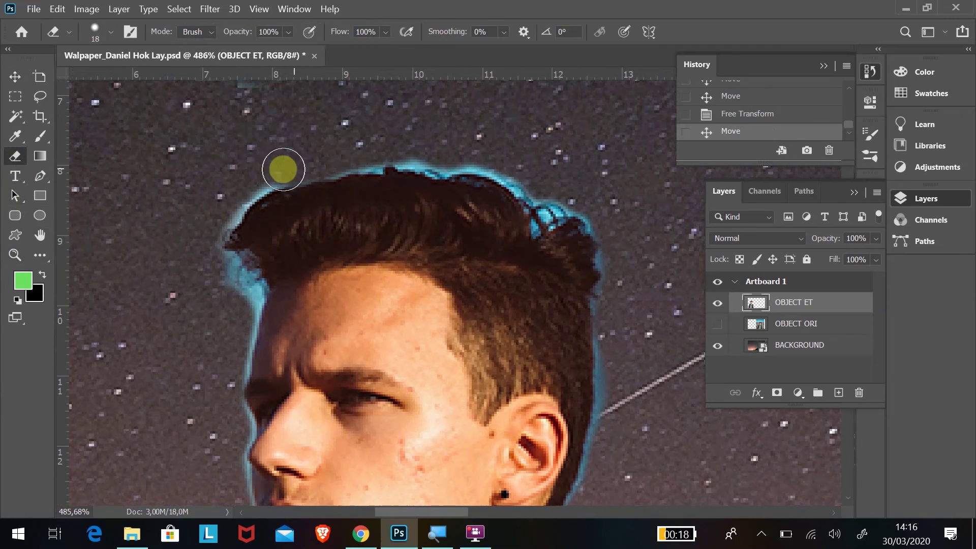
drag(220, 219, 223, 245)
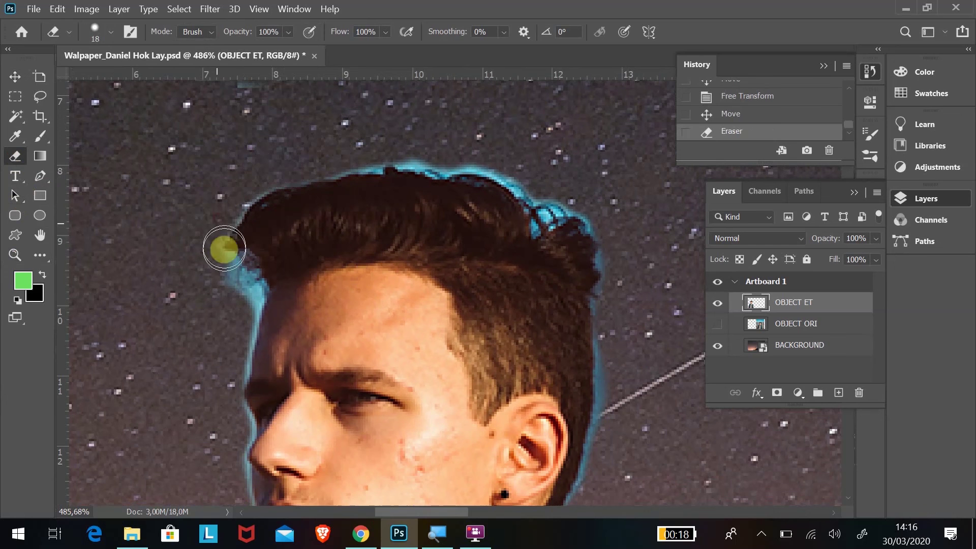
Shrink the eraser to 14 px and erase the blue halo along the top and right of the hair and beside the ear.
click(110, 31)
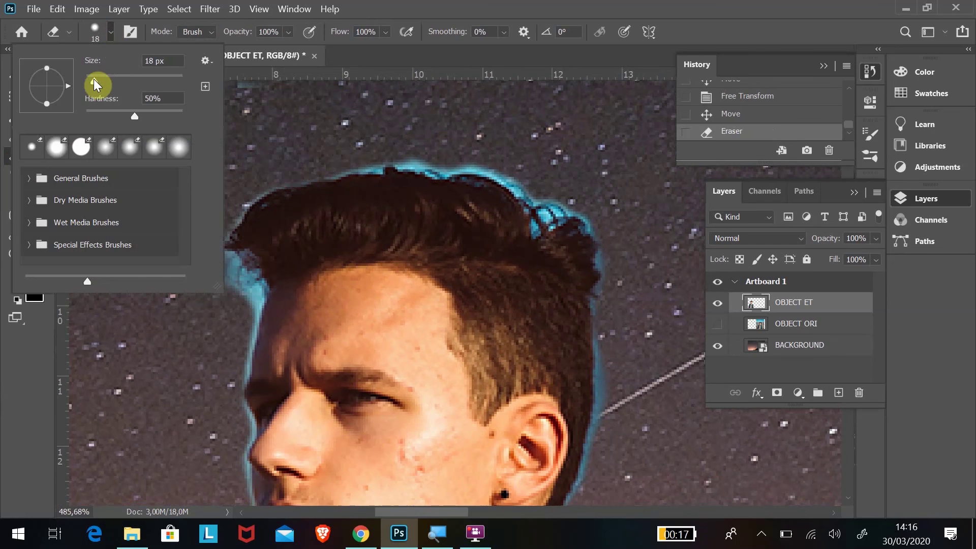
drag(94, 79, 92, 80)
click(248, 298)
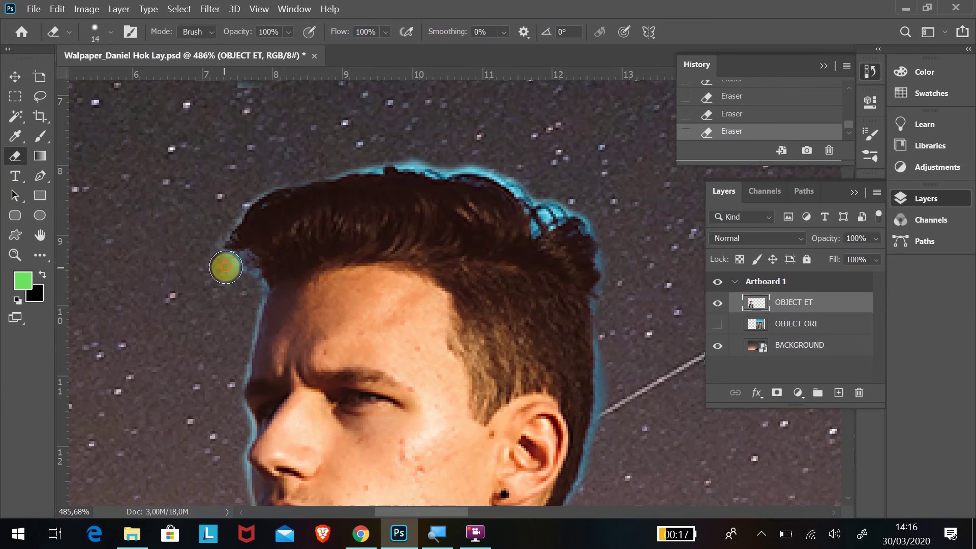
mouse_move(521, 181)
mouse_down()
mouse_move(496, 163)
mouse_move(461, 161)
mouse_up()
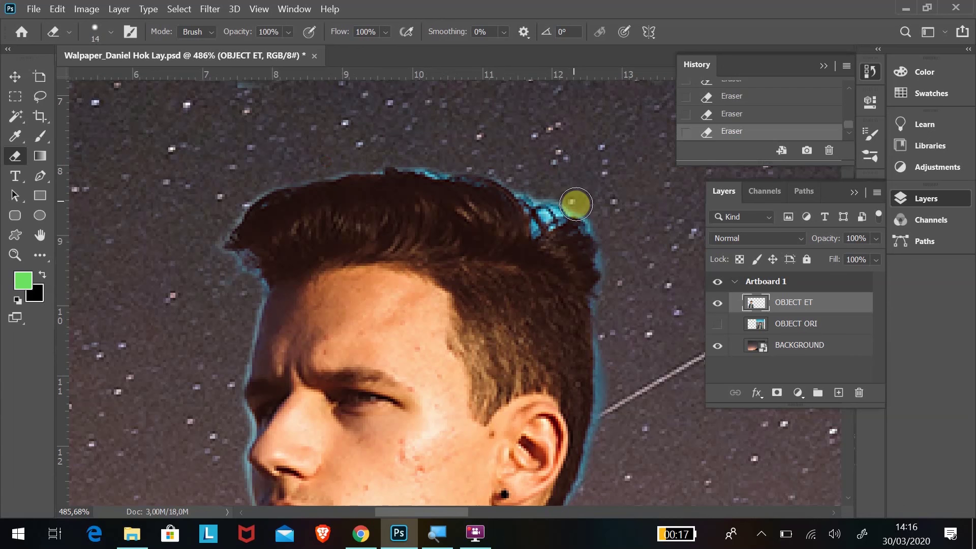
mouse_move(576, 203)
mouse_down()
mouse_move(602, 230)
mouse_move(612, 264)
mouse_move(617, 350)
mouse_up()
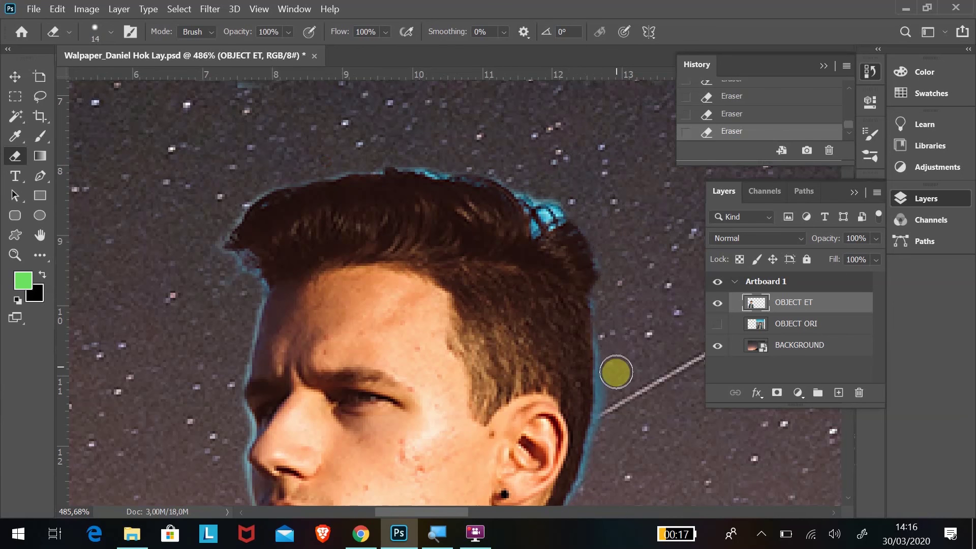
scroll(649, 202, down, 3)
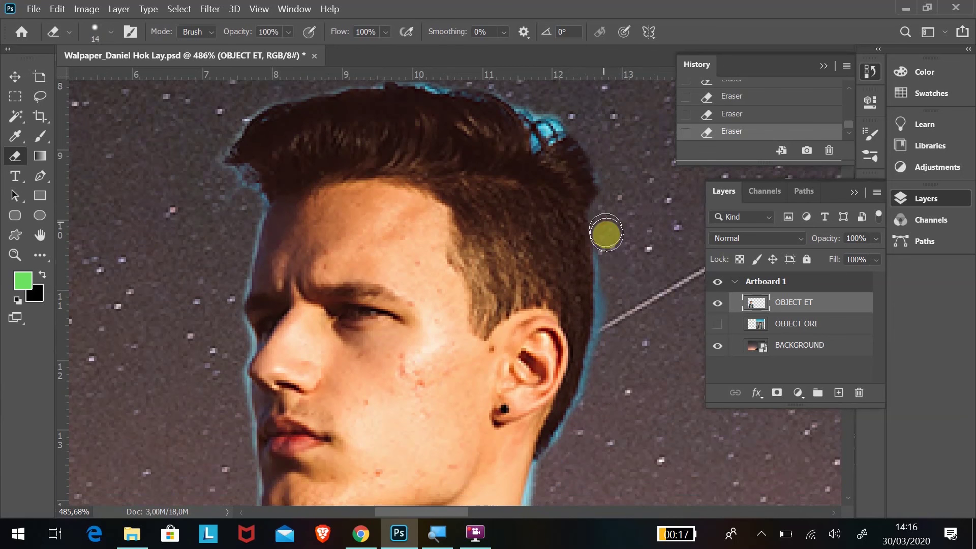
drag(610, 293, 605, 337)
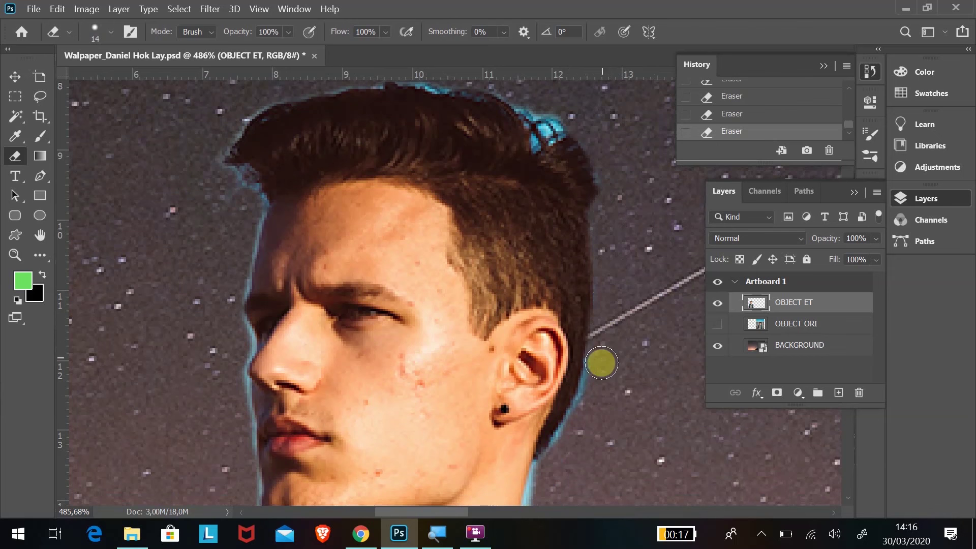
scroll(620, 295, down, 4)
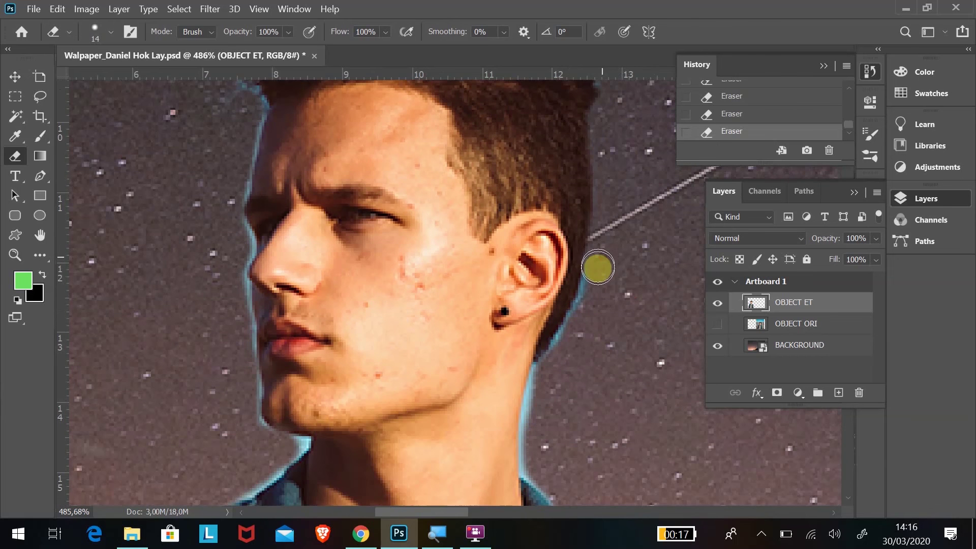